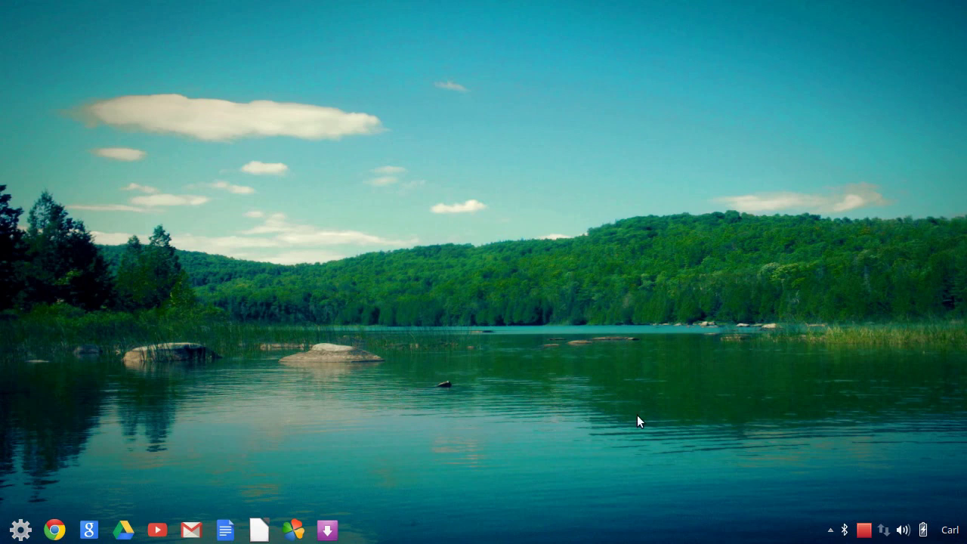
Bring up flarecomptest0001-0250.avi in Totem and scrub its 10-second clip to the end and back to the start.
{"action": "left_click", "coordinate": [830, 529]}
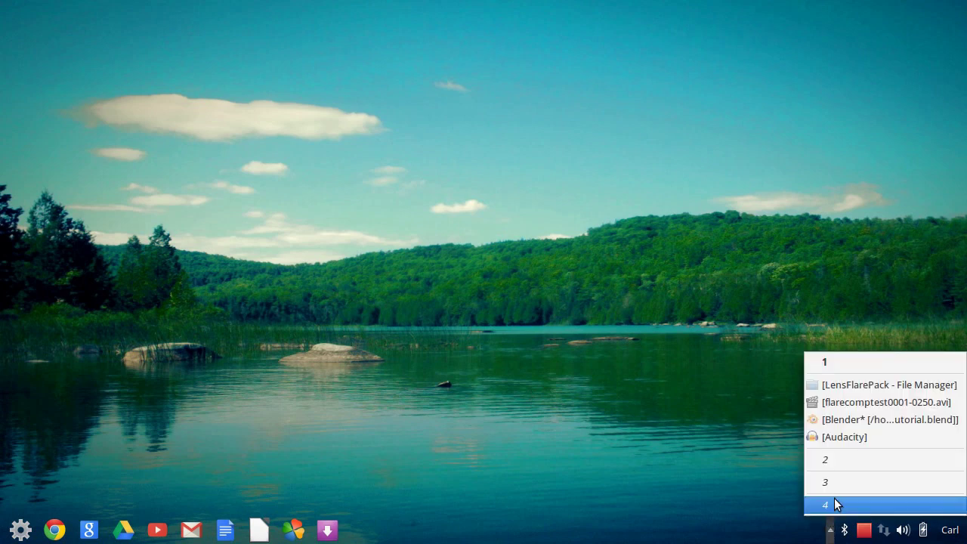
{"action": "left_click", "coordinate": [859, 401]}
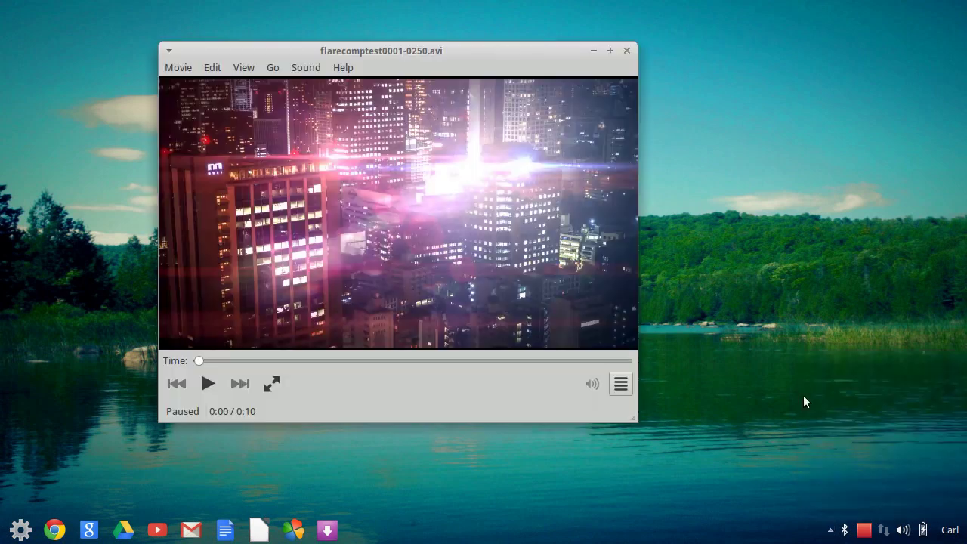
{"action": "left_click_drag", "start_coordinate": [200, 362], "coordinate": [569, 363]}
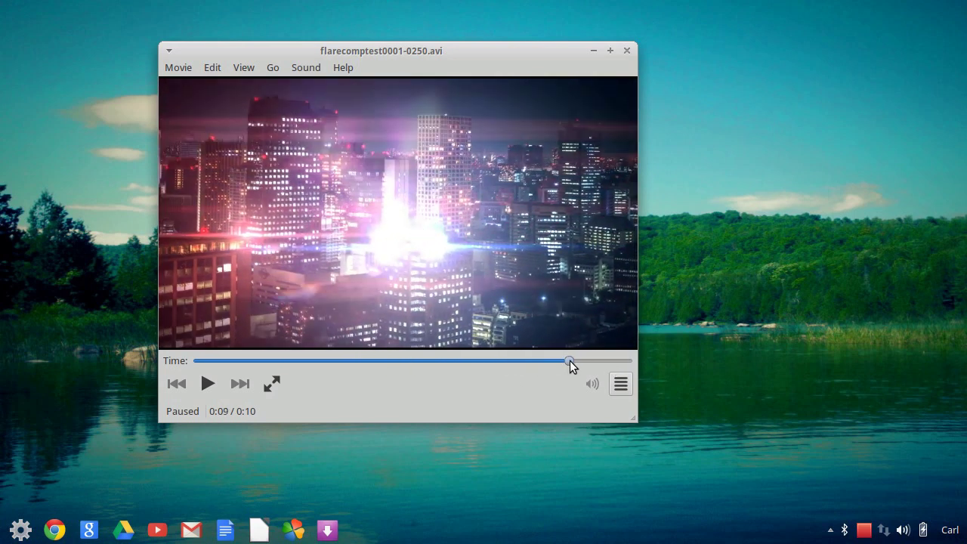
{"action": "left_click_drag", "start_coordinate": [569, 361], "coordinate": [495, 361]}
{"action": "left_click_drag", "start_coordinate": [432, 361], "coordinate": [225, 366]}
Minimize the video player and bring the GLflaresTutorial.blend Blender window to the front.
{"action": "left_click", "coordinate": [594, 51]}
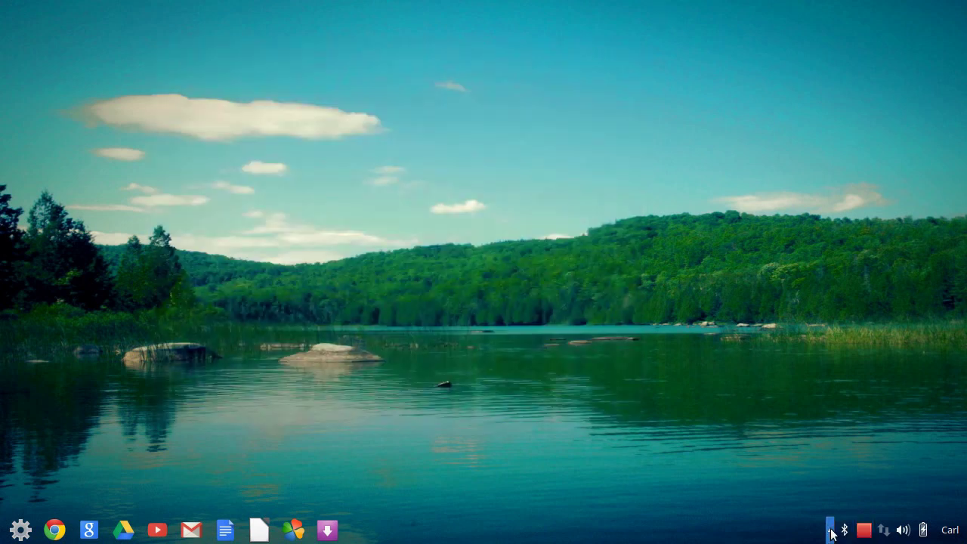
{"action": "left_click", "coordinate": [830, 529]}
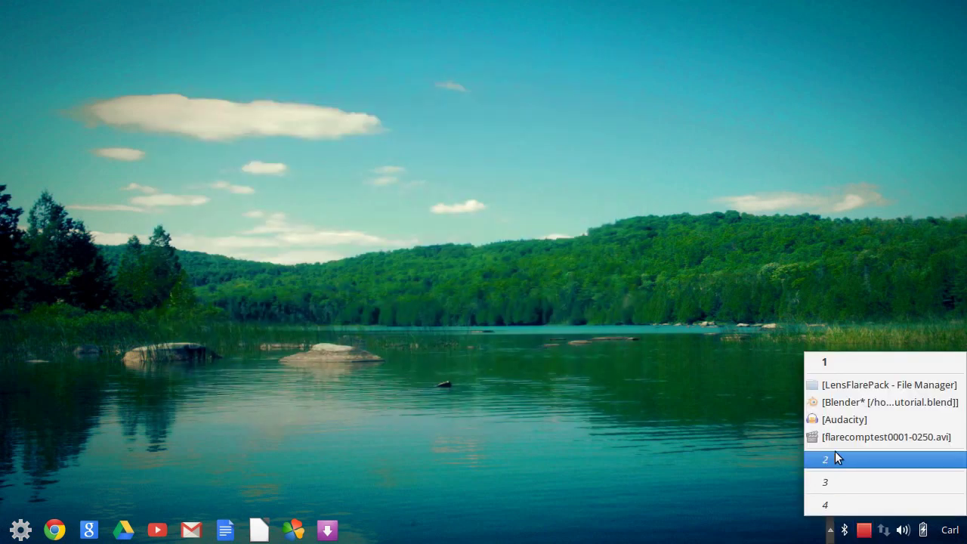
{"action": "left_click", "coordinate": [405, 398]}
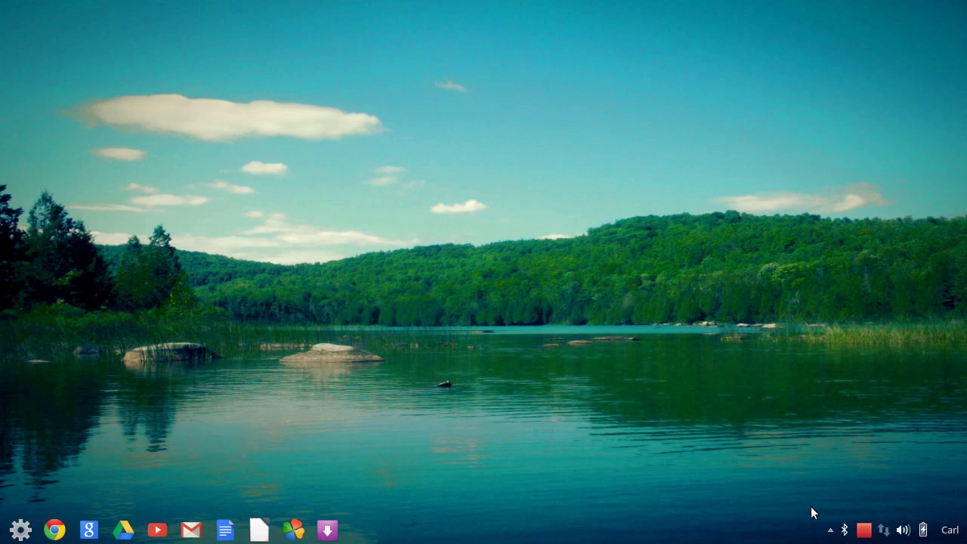
{"action": "left_click", "coordinate": [829, 531]}
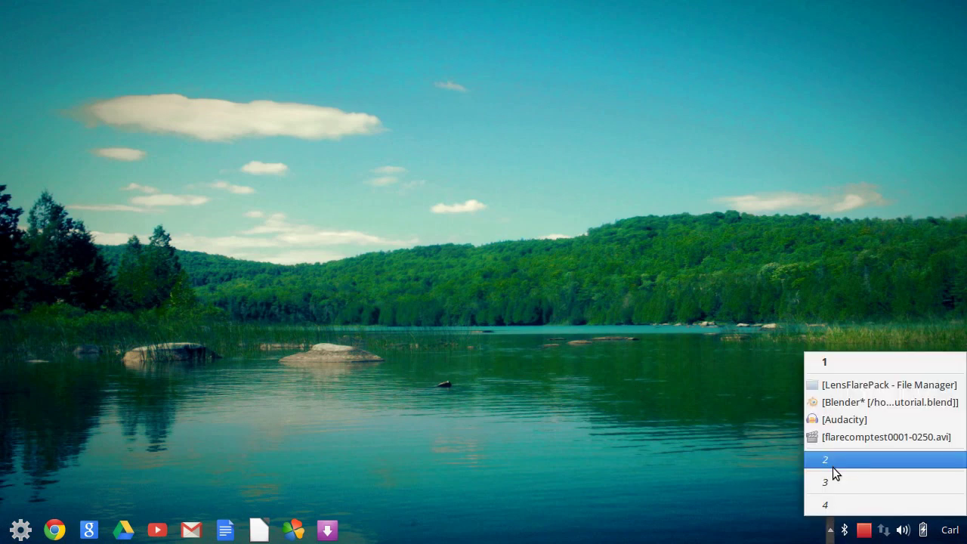
{"action": "left_click", "coordinate": [854, 402]}
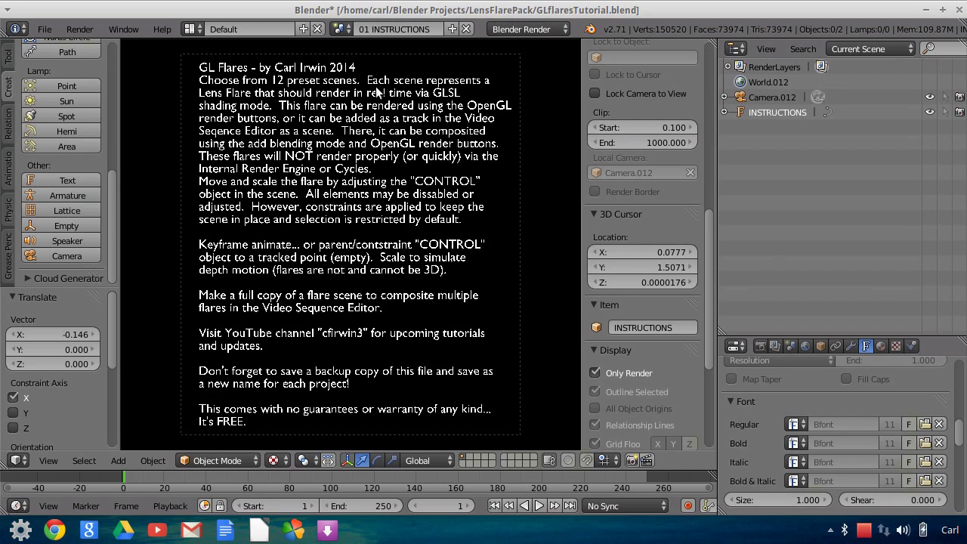
Make Site the active scene, showing the bit.ly/1myvonu link text.
{"action": "left_click", "coordinate": [340, 31]}
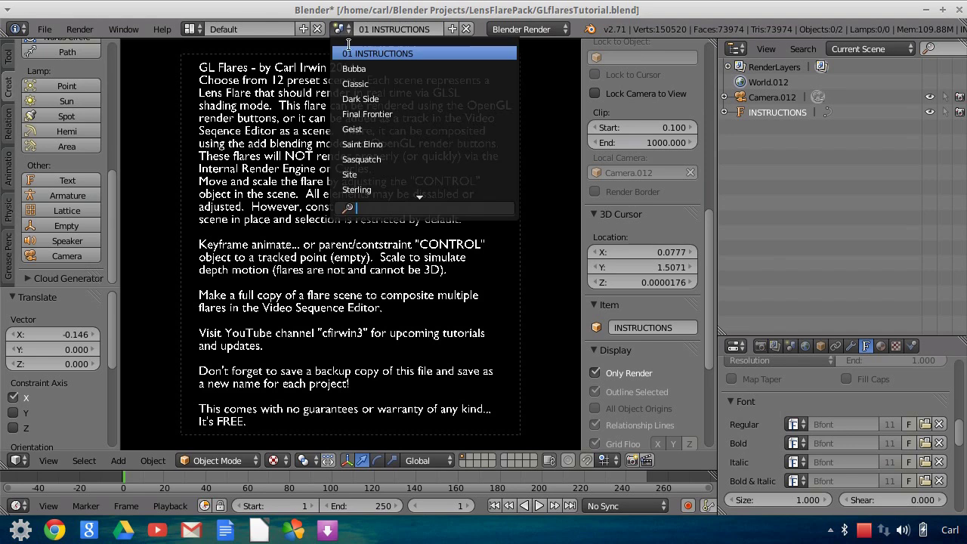
{"action": "left_click", "coordinate": [373, 176]}
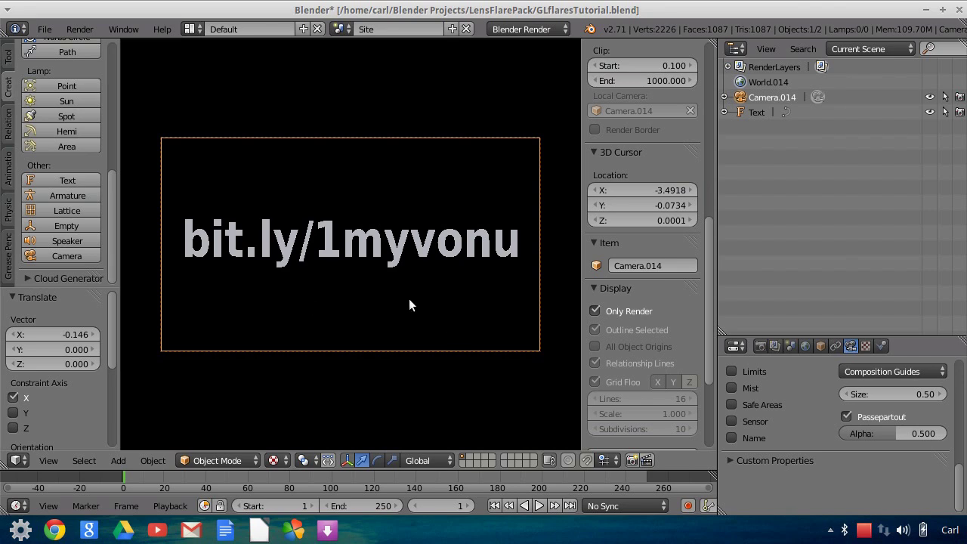
Return to the 01 INSTRUCTIONS scene with its GL Flares instruction text.
{"action": "left_click", "coordinate": [341, 29]}
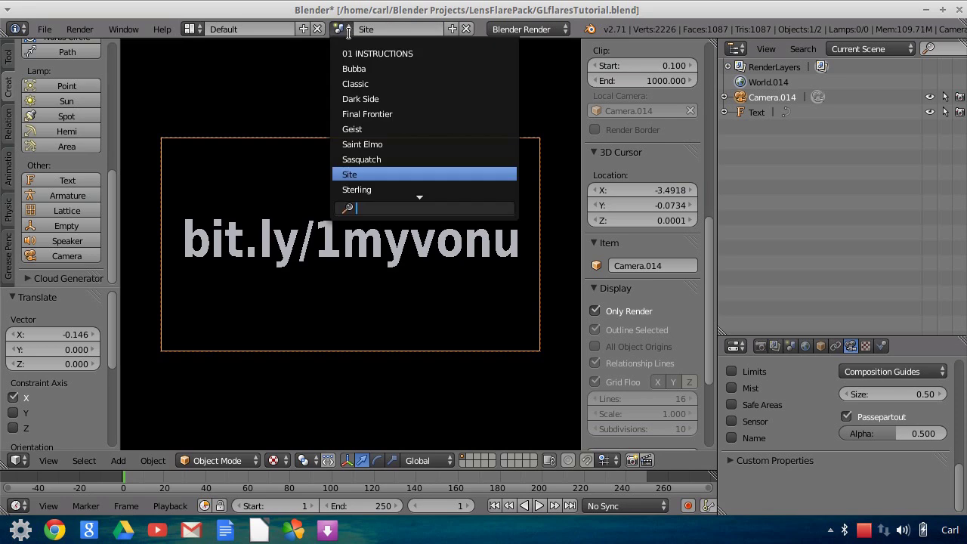
{"action": "key", "text": "Return"}
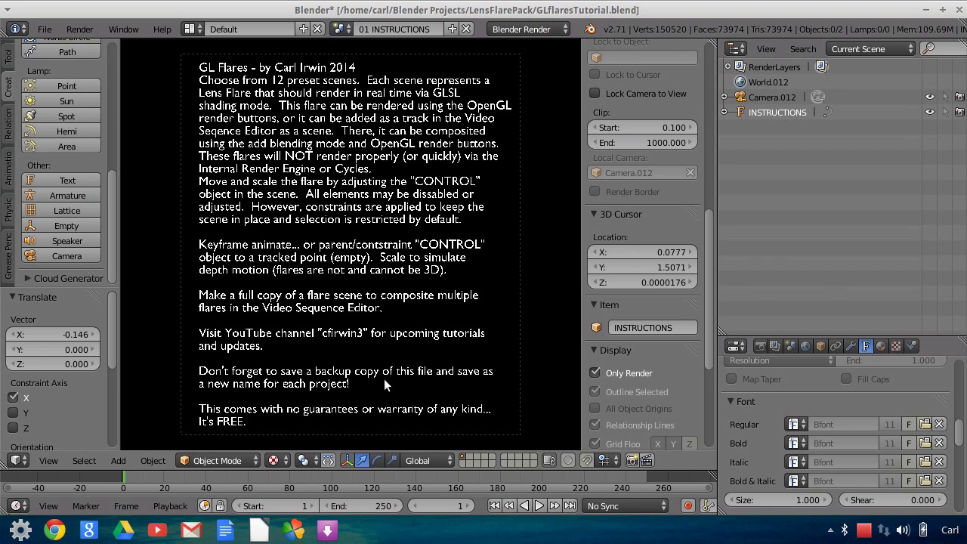
Browse the preset flare scene list without changing scenes, then reopen it.
{"action": "left_click", "coordinate": [347, 29]}
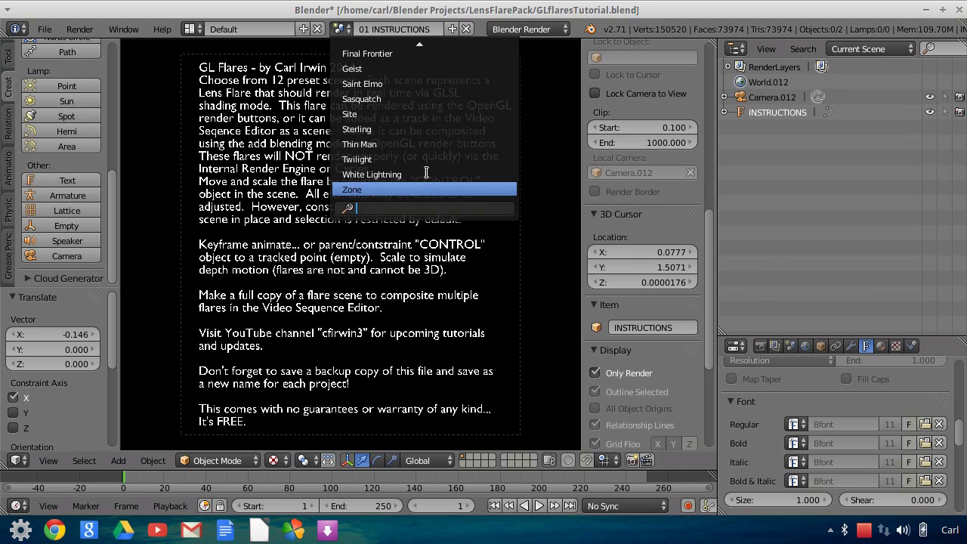
{"action": "scroll", "coordinate": [435, 151], "scroll_direction": "up", "scroll_amount": 4}
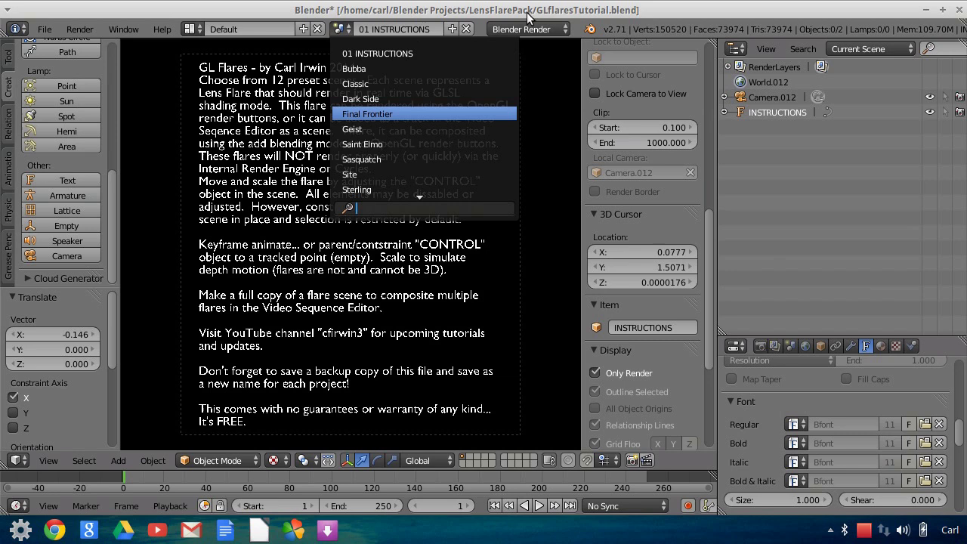
{"action": "left_click", "coordinate": [367, 40]}
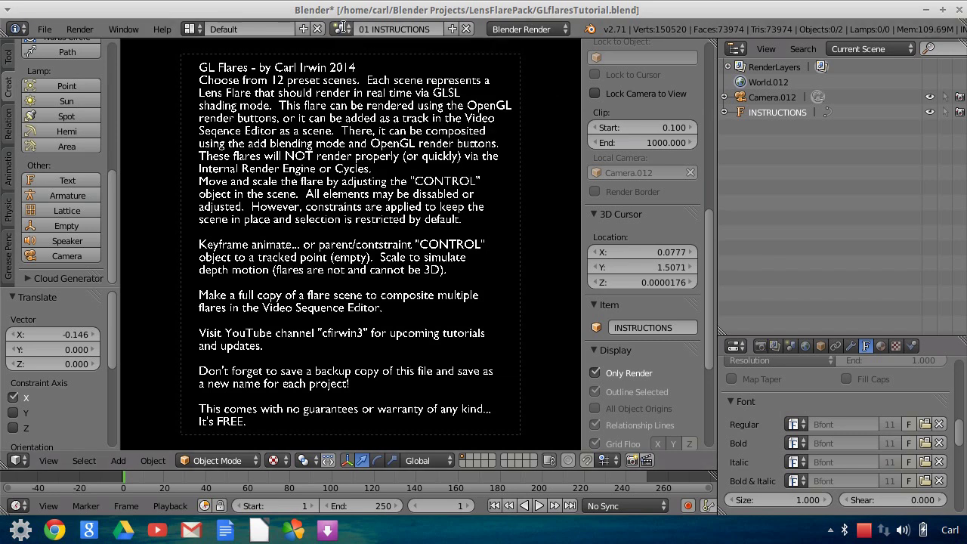
{"action": "left_click", "coordinate": [370, 29]}
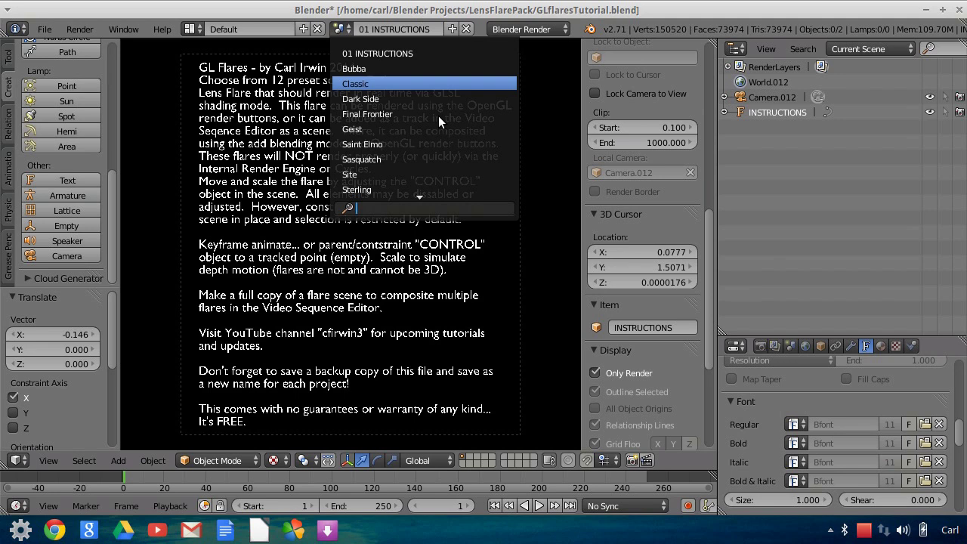
Switch to the Classic flare scene and slide its flare source sideways to preview it.
{"action": "key", "text": "Return"}
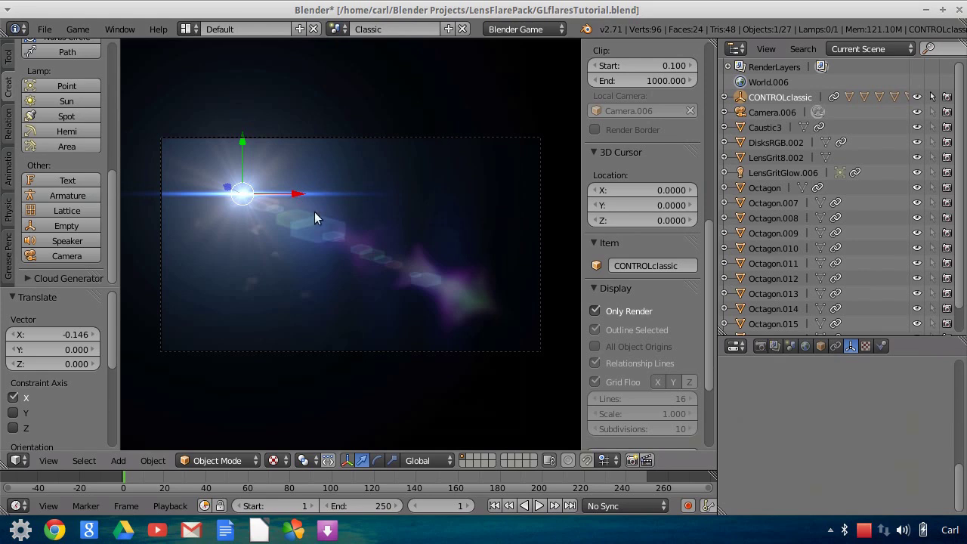
{"action": "left_click_drag", "start_coordinate": [294, 192], "coordinate": [463, 228]}
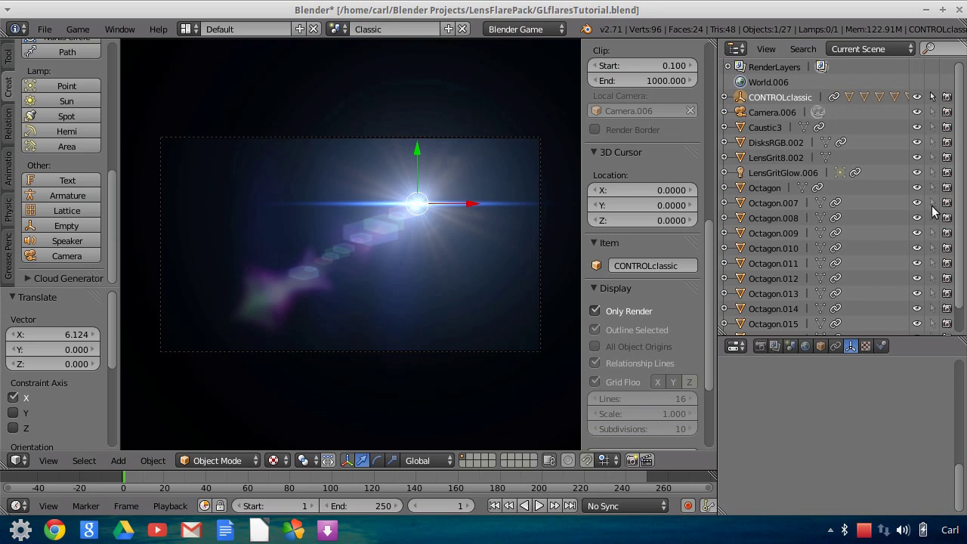
{"action": "scroll", "coordinate": [884, 269], "scroll_direction": "down", "scroll_amount": 2}
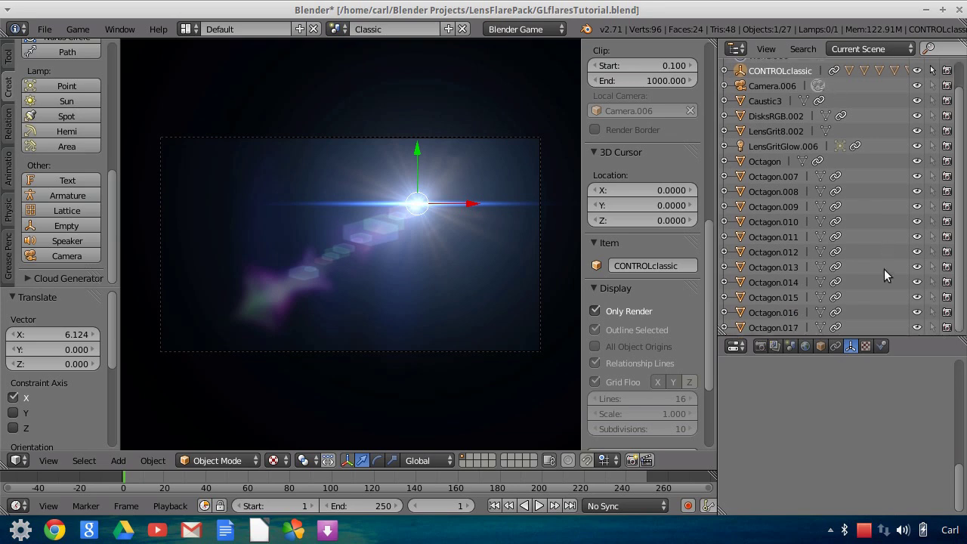
Move CONTROLclassic 0.134 along X to place the flare at the left, then select Octagon.007.
{"action": "left_click", "coordinate": [774, 176]}
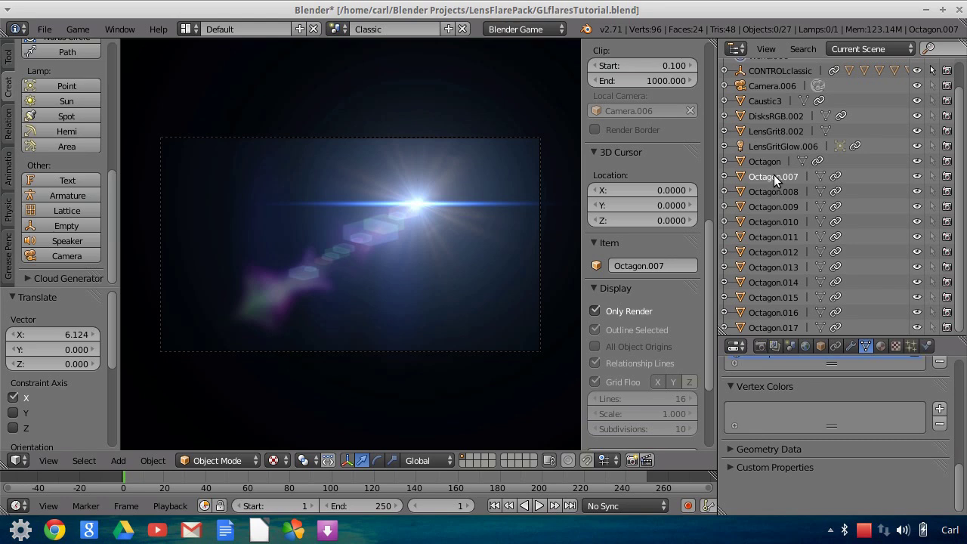
{"action": "left_click", "coordinate": [772, 70]}
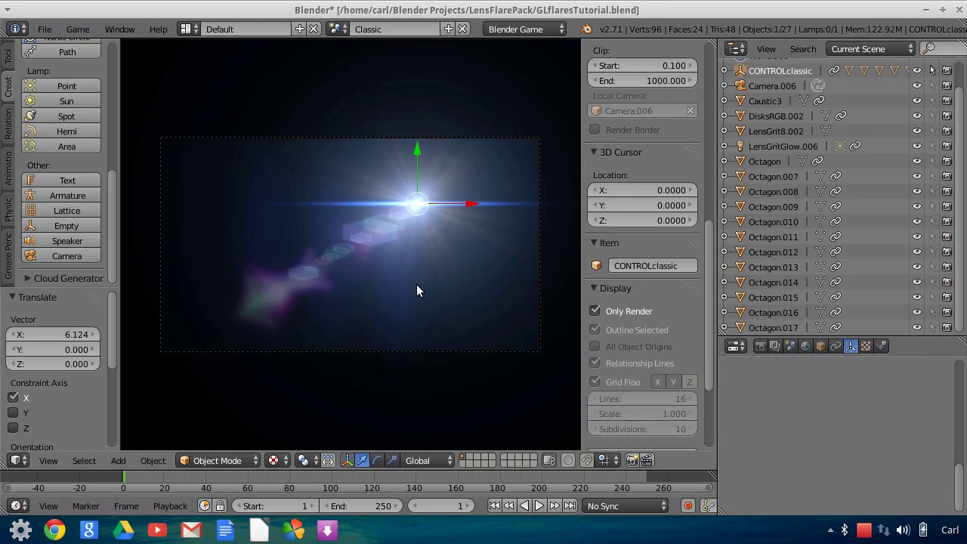
{"action": "left_click_drag", "start_coordinate": [468, 205], "coordinate": [288, 205]}
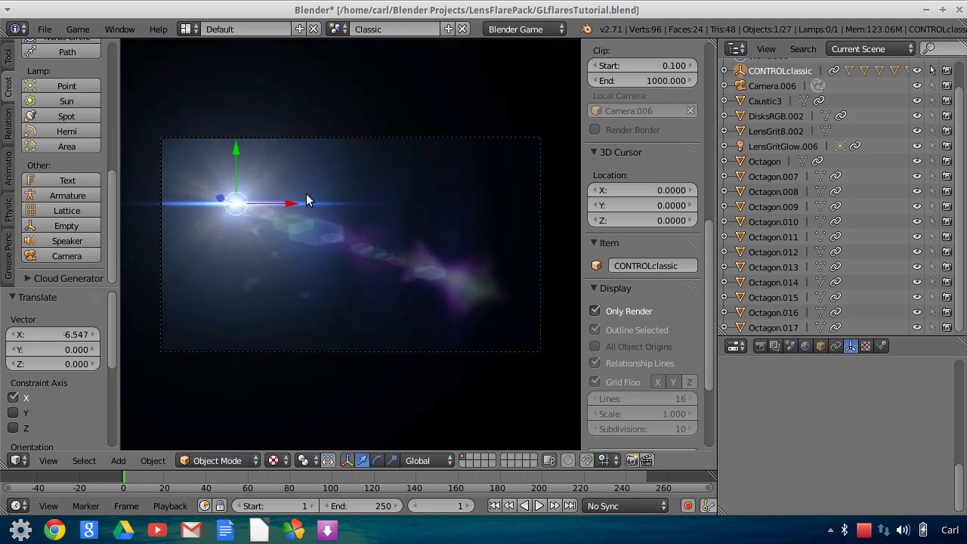
{"action": "mouse_move", "coordinate": [306, 200]}
{"action": "left_mouse_down"}
{"action": "mouse_move", "coordinate": [287, 207]}
{"action": "mouse_move", "coordinate": [309, 210]}
{"action": "left_mouse_up"}
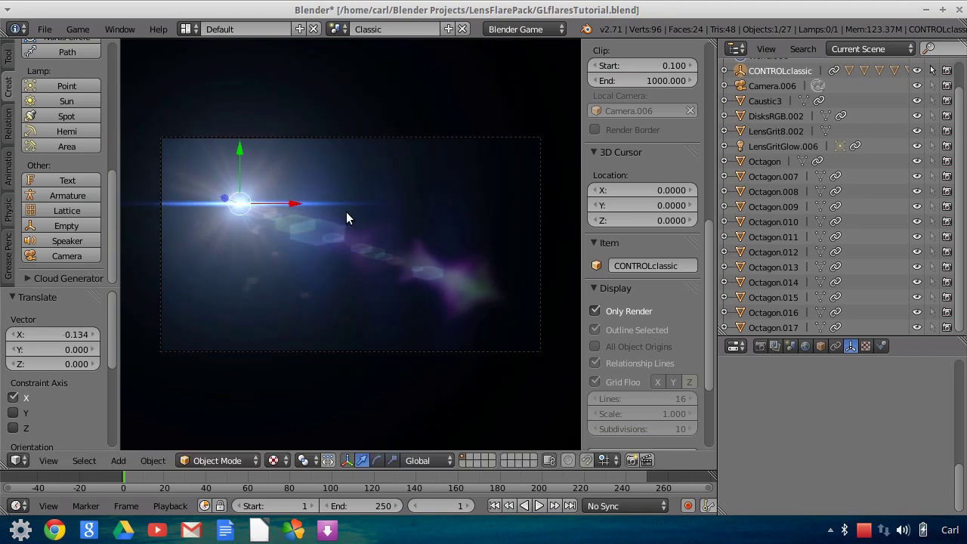
{"action": "left_click", "coordinate": [781, 176]}
Try a new diffuse colour on Octagon.007's material, then undo it back to near-black.
{"action": "left_click", "coordinate": [881, 346]}
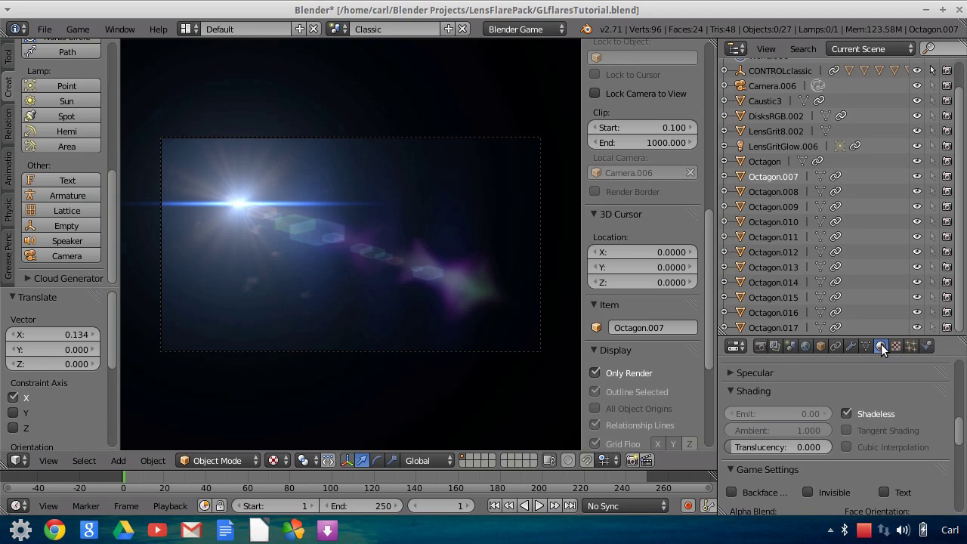
{"action": "left_click_drag", "start_coordinate": [879, 334], "coordinate": [879, 275]}
{"action": "scroll", "coordinate": [890, 368], "scroll_direction": "up", "scroll_amount": 5}
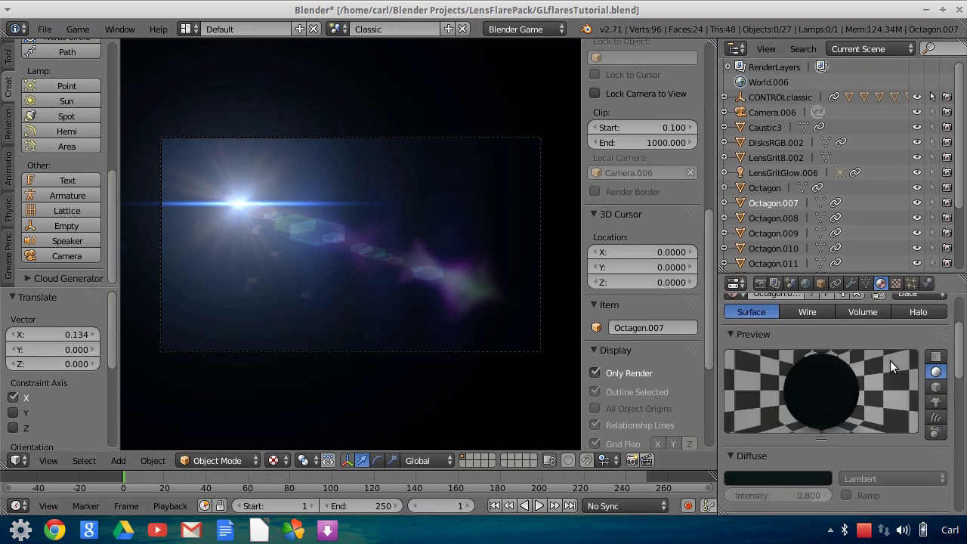
{"action": "scroll", "coordinate": [887, 367], "scroll_direction": "down", "scroll_amount": 1}
{"action": "left_click", "coordinate": [769, 448]}
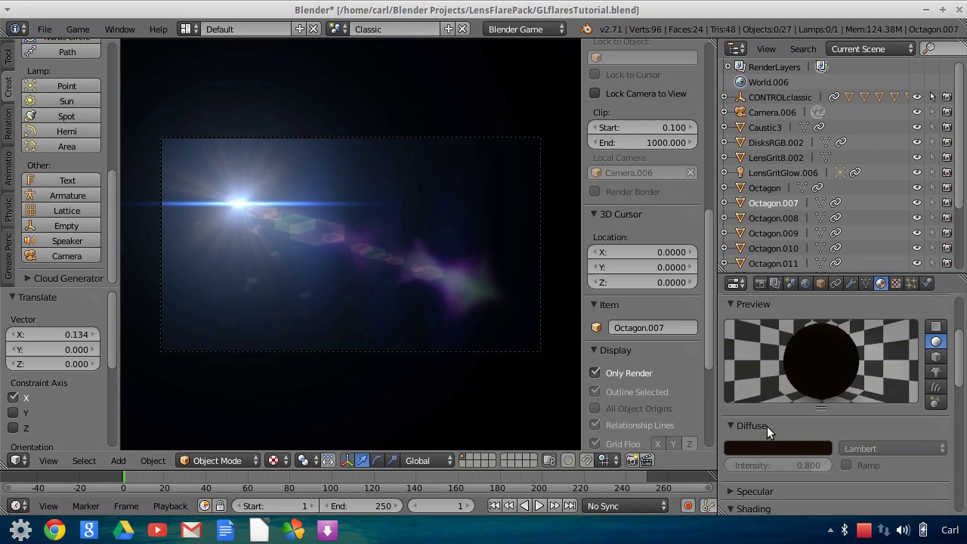
{"action": "key", "text": "ctrl+z"}
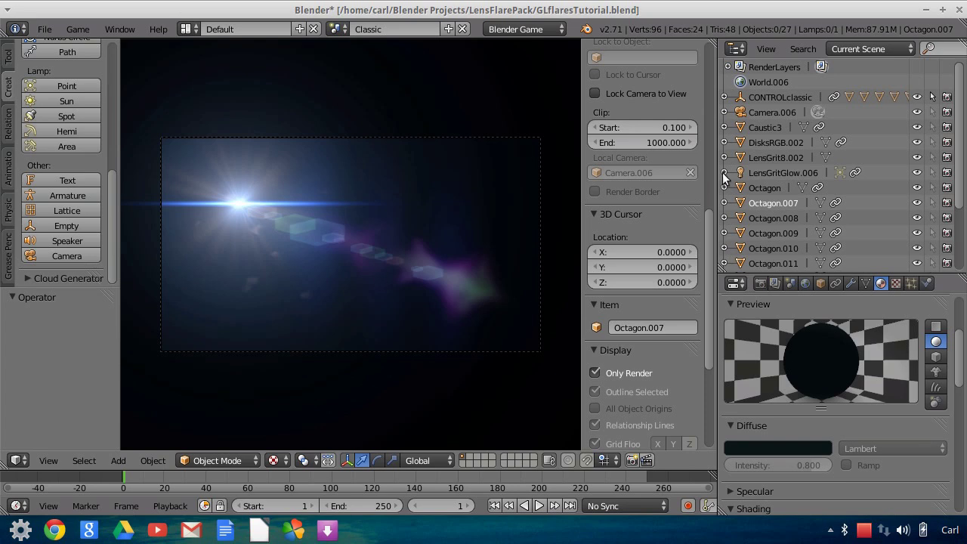
Reposition CONTROLclassic along X and Y, lifting the flare 1.722 into the upper left.
{"action": "left_click", "coordinate": [763, 96]}
{"action": "left_click_drag", "start_coordinate": [296, 203], "coordinate": [358, 204]}
{"action": "left_click_drag", "start_coordinate": [304, 169], "coordinate": [246, 241]}
{"action": "left_click_drag", "start_coordinate": [244, 182], "coordinate": [273, 125]}
{"action": "left_click", "coordinate": [337, 29]}
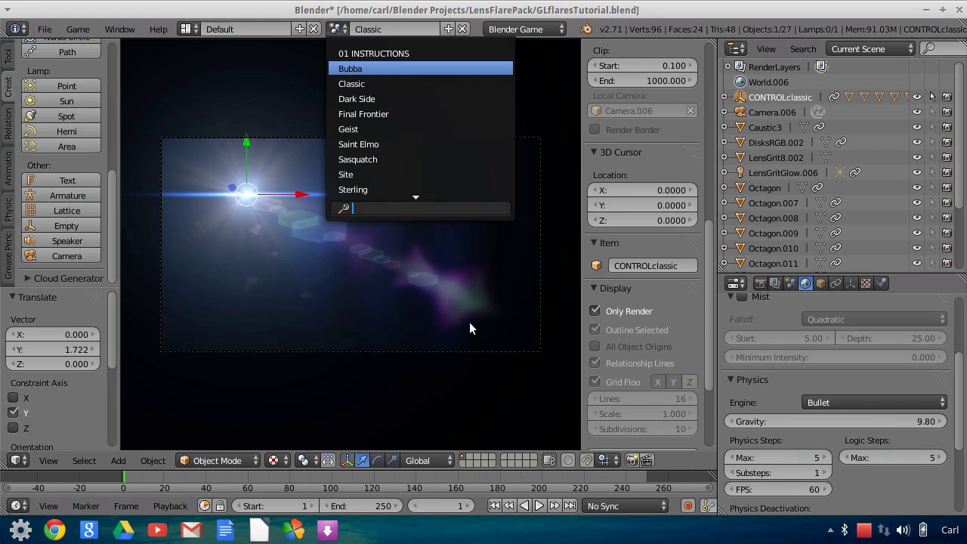
Switch to the Bubba flare scene and slide its flare left and down.
{"action": "key", "text": "Return"}
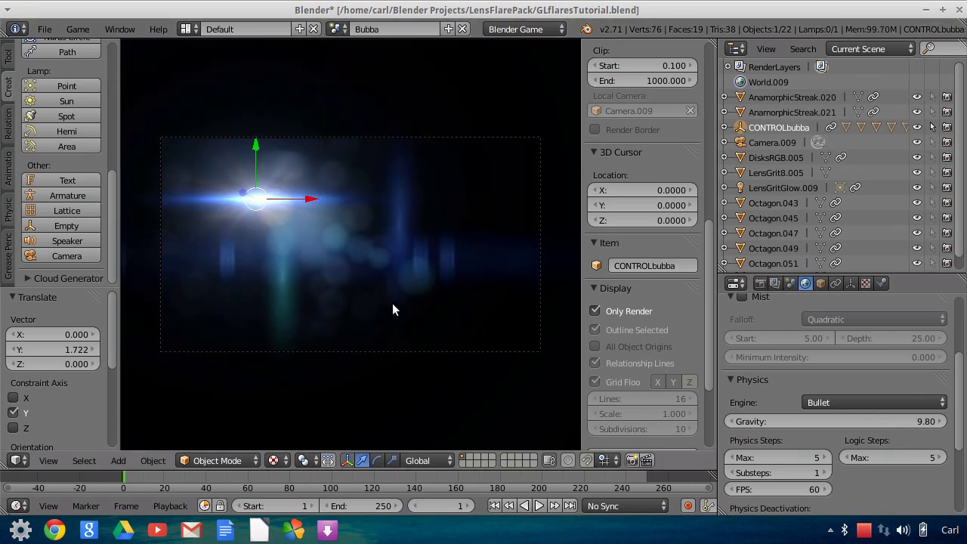
{"action": "left_click_drag", "start_coordinate": [307, 199], "coordinate": [249, 196]}
{"action": "mouse_move", "coordinate": [242, 154]}
{"action": "left_mouse_down"}
{"action": "mouse_move", "coordinate": [252, 222]}
{"action": "mouse_move", "coordinate": [238, 151]}
{"action": "left_mouse_up"}
Switch to the Dark Side scene and nudge CONTROLdarkside 0.435 along X, keeping the red flare upper-left.
{"action": "left_click", "coordinate": [336, 29]}
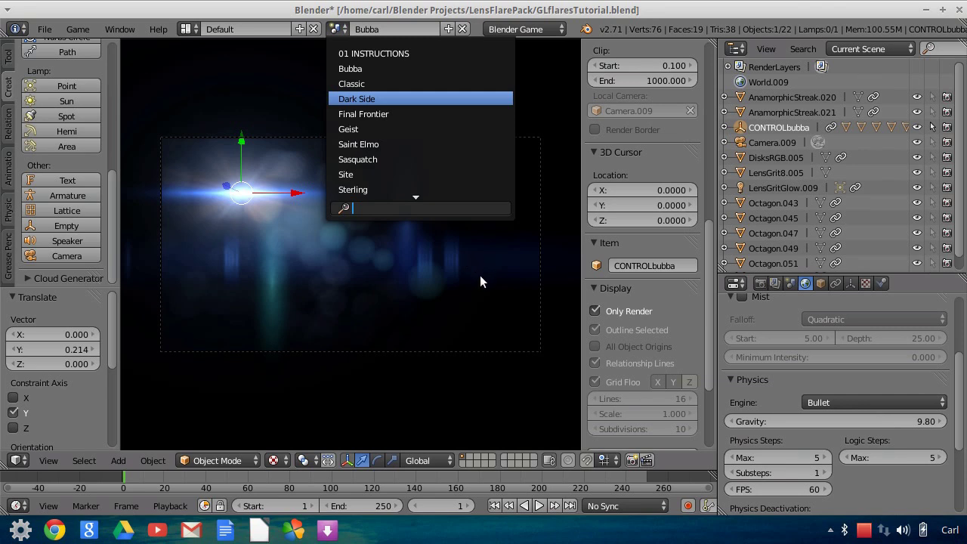
{"action": "key", "text": "Return"}
{"action": "left_click_drag", "start_coordinate": [291, 202], "coordinate": [262, 153]}
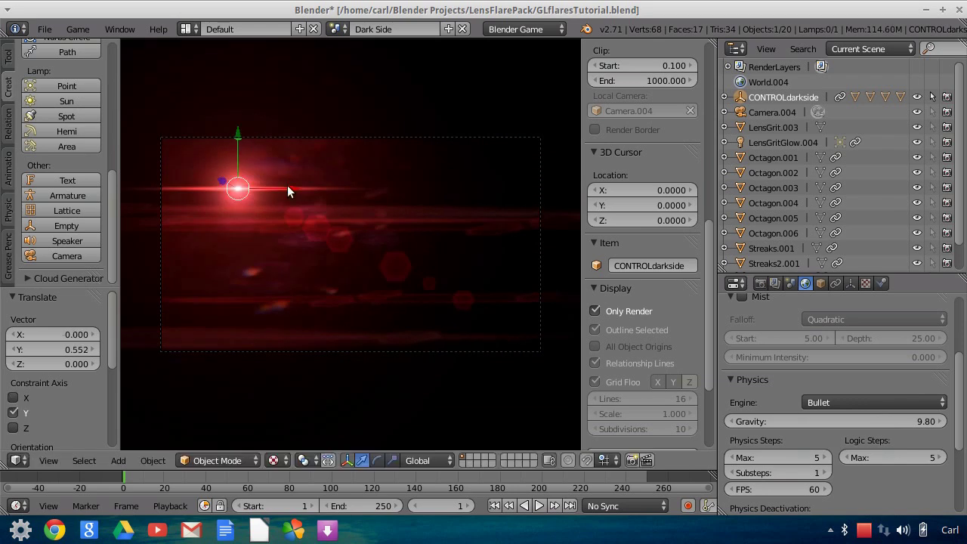
{"action": "mouse_move", "coordinate": [290, 191]}
{"action": "left_mouse_down"}
{"action": "mouse_move", "coordinate": [345, 188]}
{"action": "mouse_move", "coordinate": [277, 181]}
{"action": "left_mouse_up"}
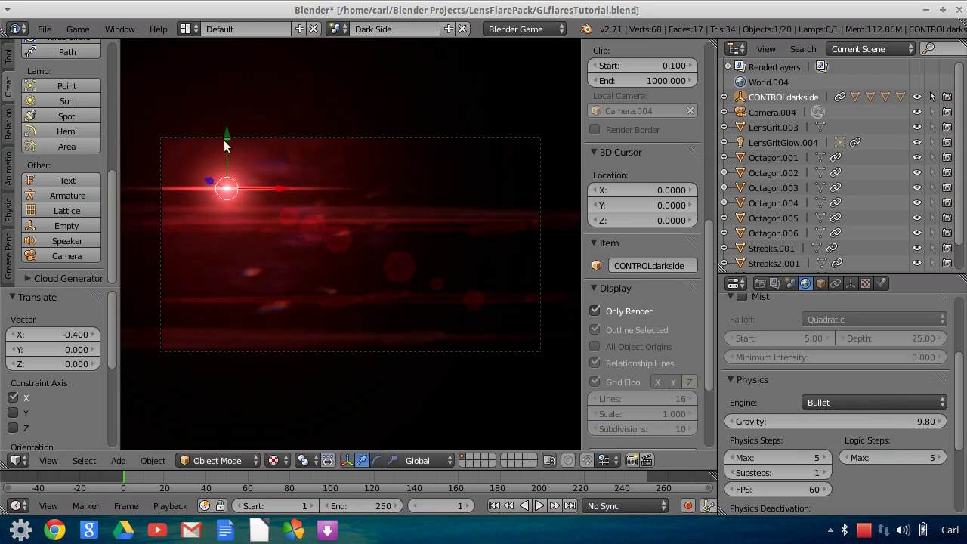
{"action": "left_click_drag", "start_coordinate": [224, 141], "coordinate": [260, 149]}
{"action": "left_click_drag", "start_coordinate": [292, 185], "coordinate": [444, 294]}
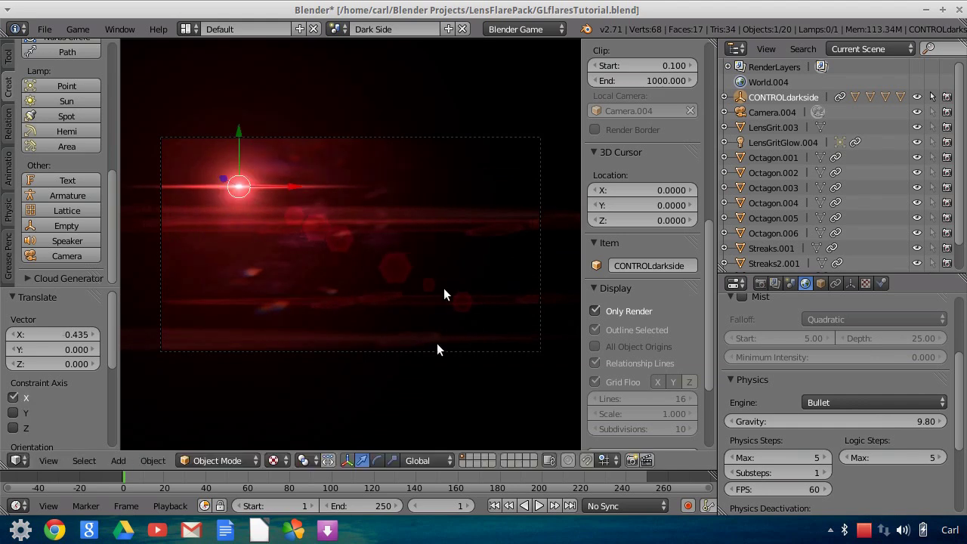
{"action": "left_click", "coordinate": [336, 29]}
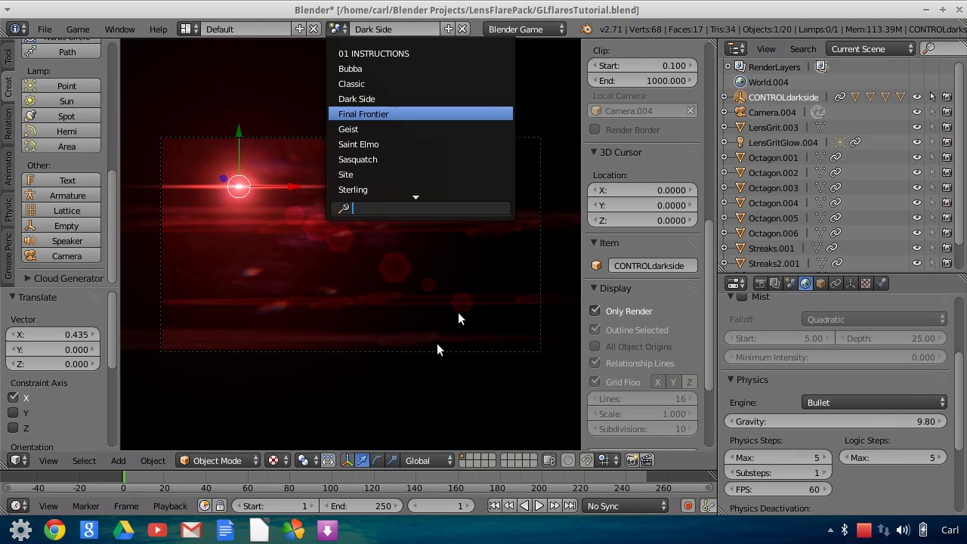
Switch to Final Frontier and lift its blue flare 0.774 along Y toward the upper left.
{"action": "key", "text": "Return"}
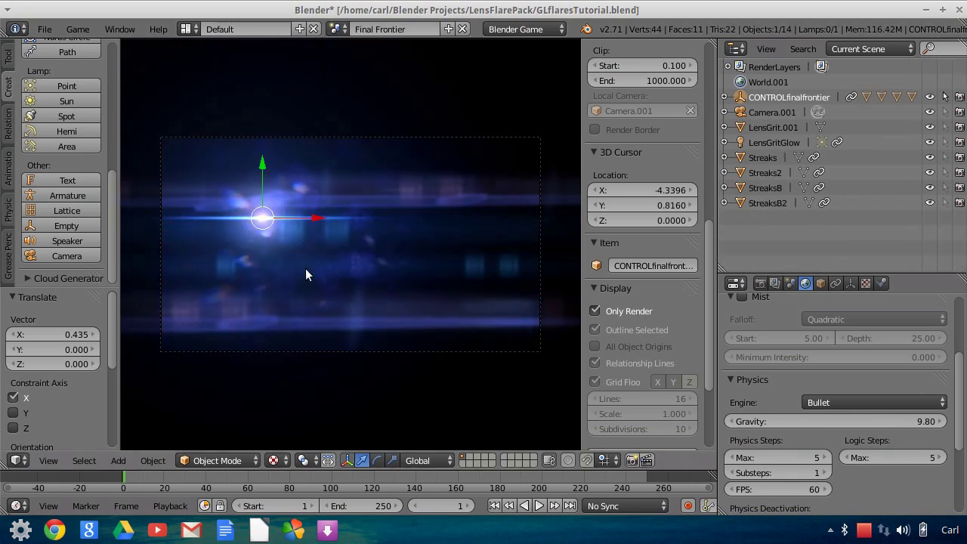
{"action": "left_click_drag", "start_coordinate": [346, 219], "coordinate": [297, 173]}
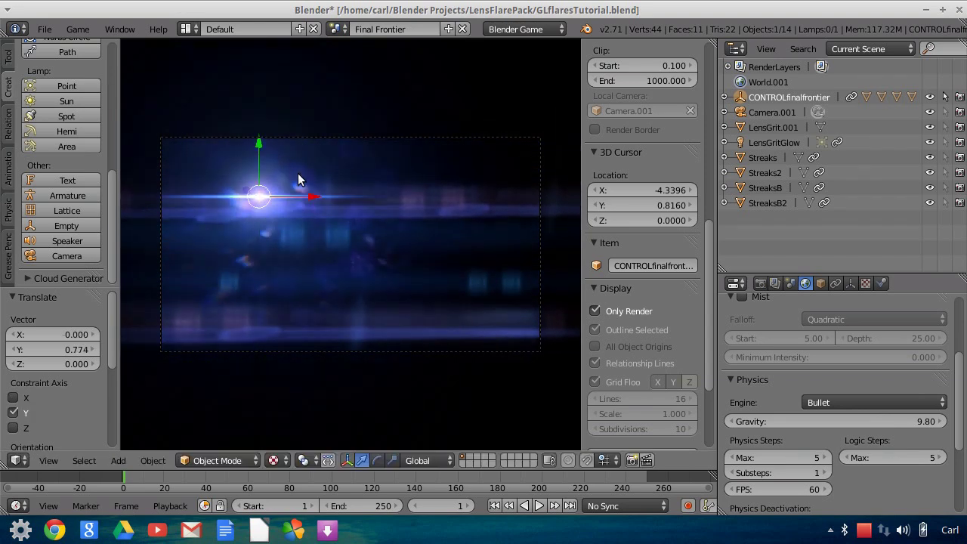
{"action": "left_click", "coordinate": [341, 31]}
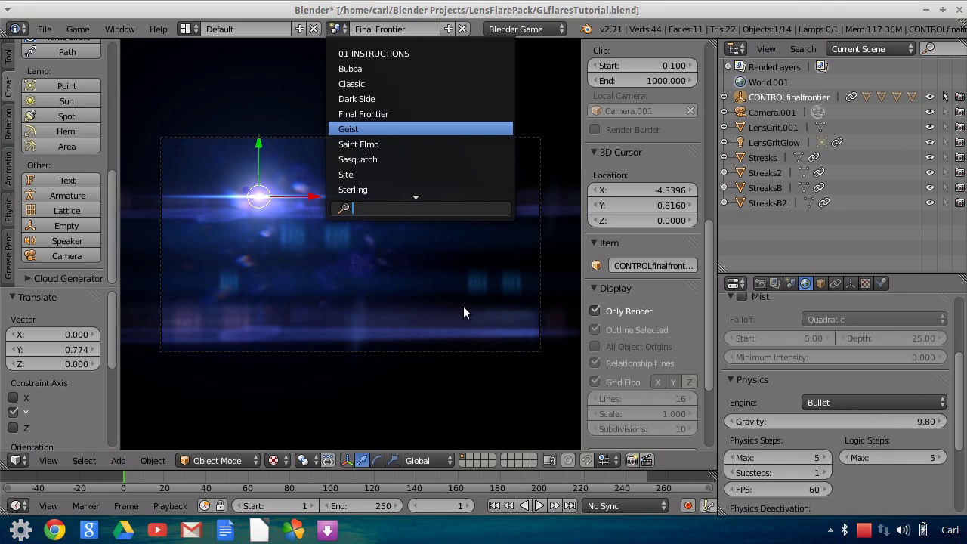
Try the Geist warm flare at several positions, settling it upper left with CONTROLgeist 0.246 along X.
{"action": "key", "text": "Return"}
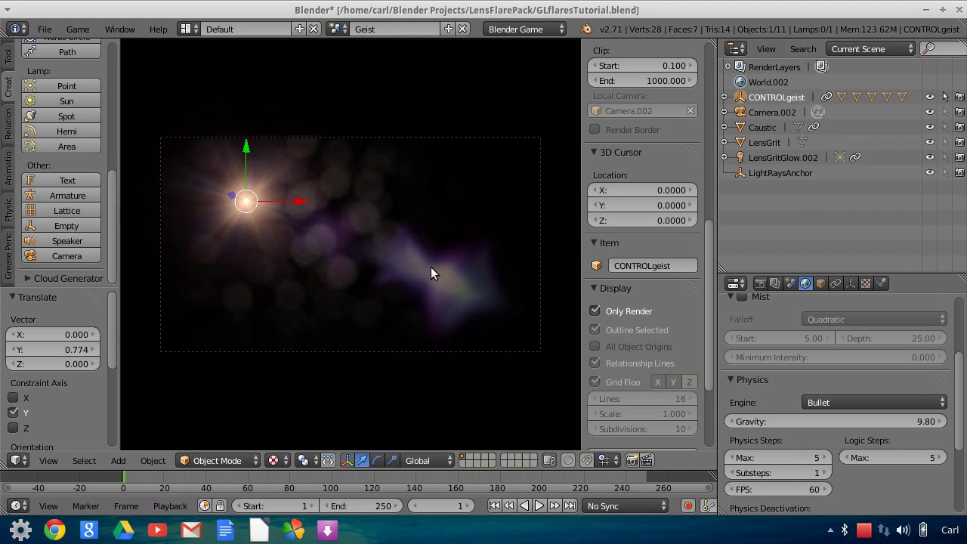
{"action": "left_click_drag", "start_coordinate": [303, 198], "coordinate": [429, 281]}
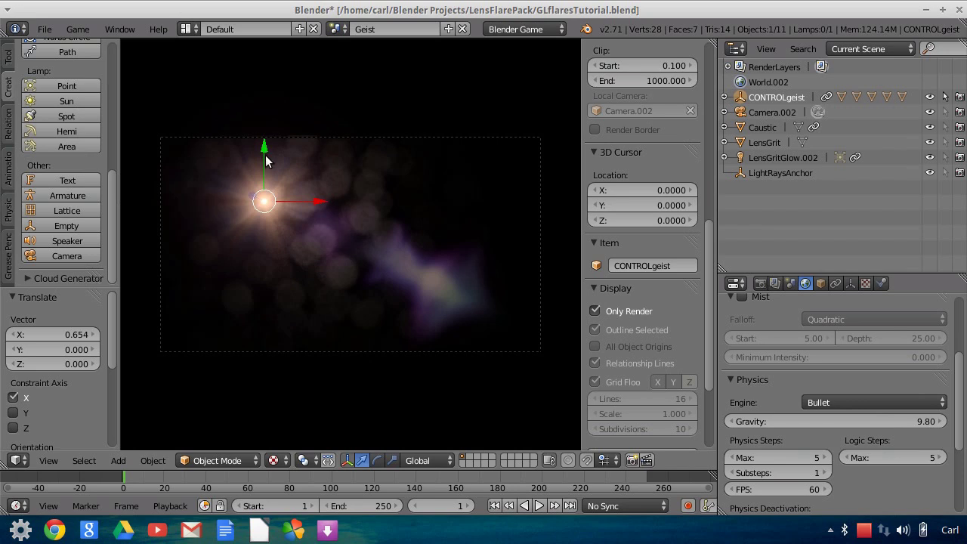
{"action": "left_click_drag", "start_coordinate": [265, 155], "coordinate": [287, 281]}
{"action": "left_click_drag", "start_coordinate": [243, 229], "coordinate": [235, 149]}
{"action": "left_click_drag", "start_coordinate": [294, 209], "coordinate": [311, 208]}
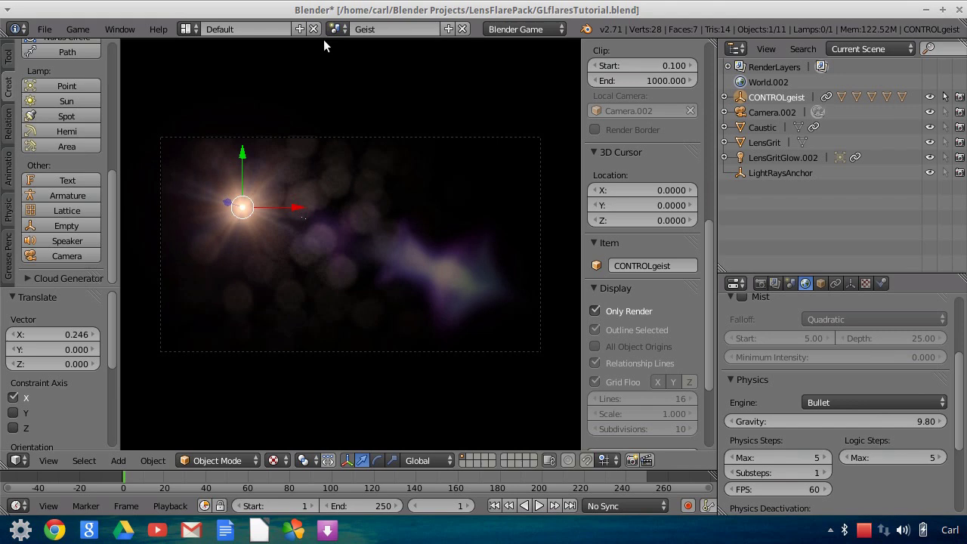
Switch to the Saint Elmo scene and drag its flare up and toward the left edge.
{"action": "left_click", "coordinate": [337, 29]}
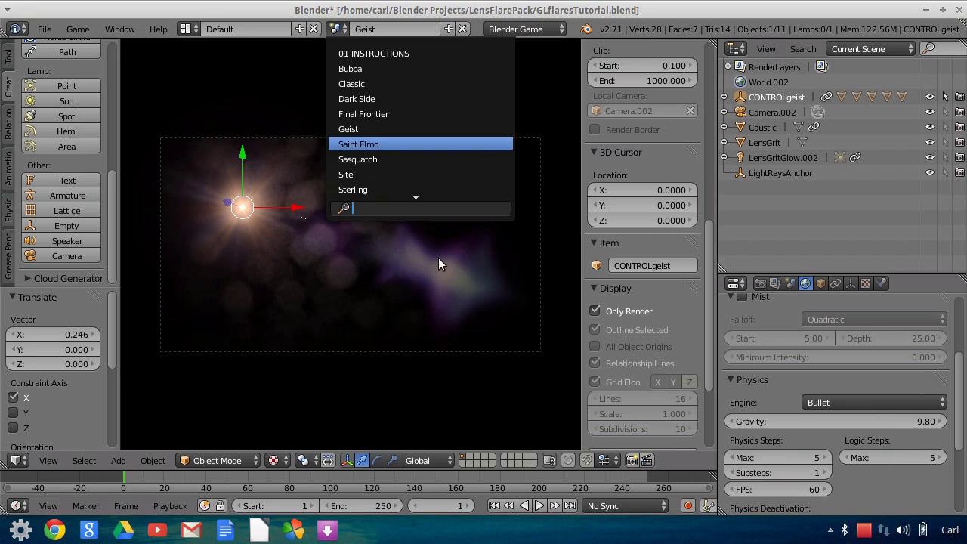
{"action": "key", "text": "Return"}
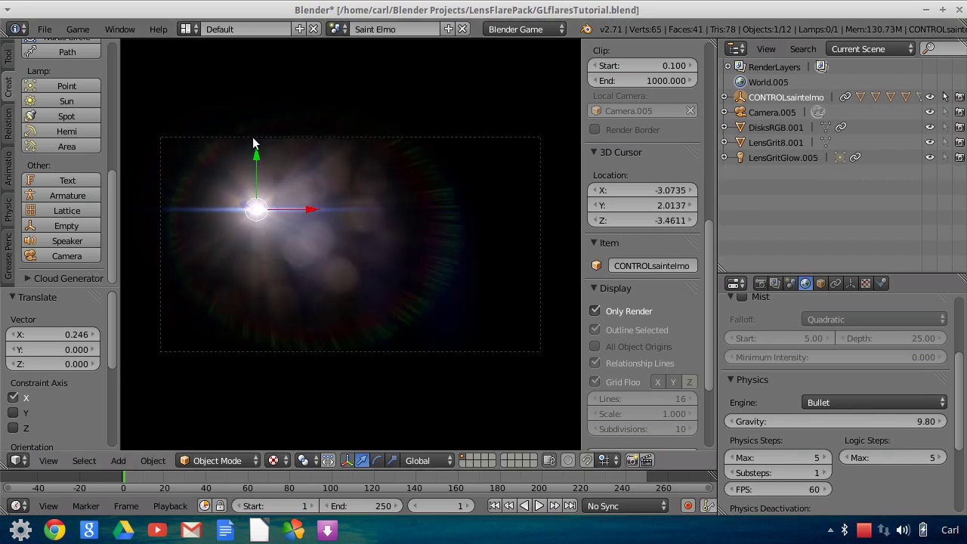
{"action": "mouse_move", "coordinate": [257, 157]}
{"action": "left_mouse_down"}
{"action": "mouse_move", "coordinate": [259, 280]}
{"action": "mouse_move", "coordinate": [246, 147]}
{"action": "left_mouse_up"}
{"action": "left_click_drag", "start_coordinate": [295, 200], "coordinate": [180, 201]}
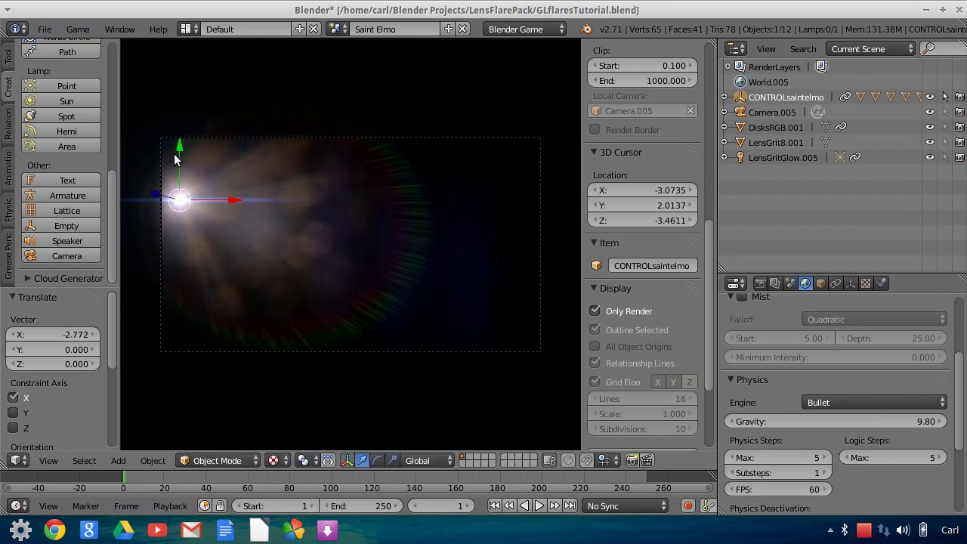
Fine-tune CONTROLsaintelmo to 0.897 along X, leaving the white flare at upper left.
{"action": "left_click_drag", "start_coordinate": [178, 151], "coordinate": [258, 181]}
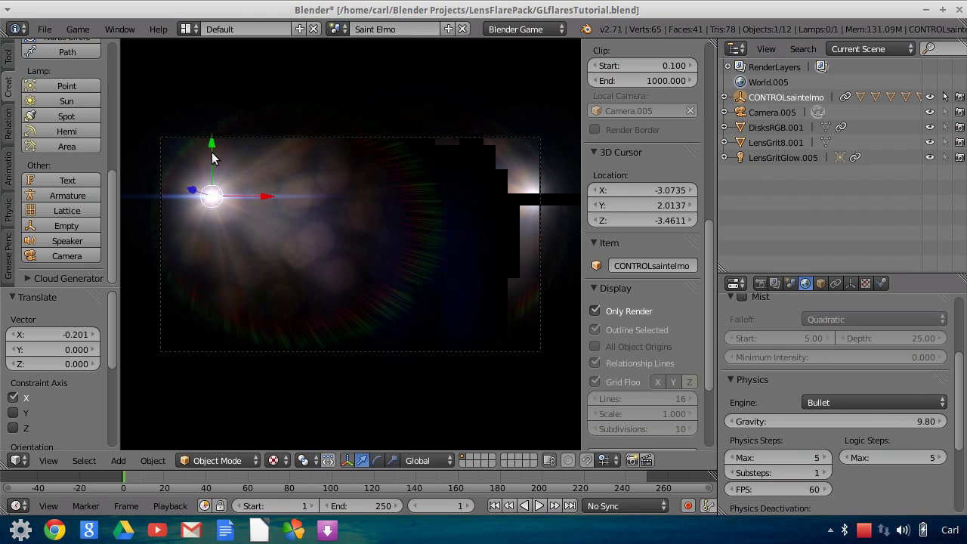
{"action": "left_click_drag", "start_coordinate": [212, 159], "coordinate": [214, 143]}
{"action": "left_click_drag", "start_coordinate": [261, 191], "coordinate": [301, 193]}
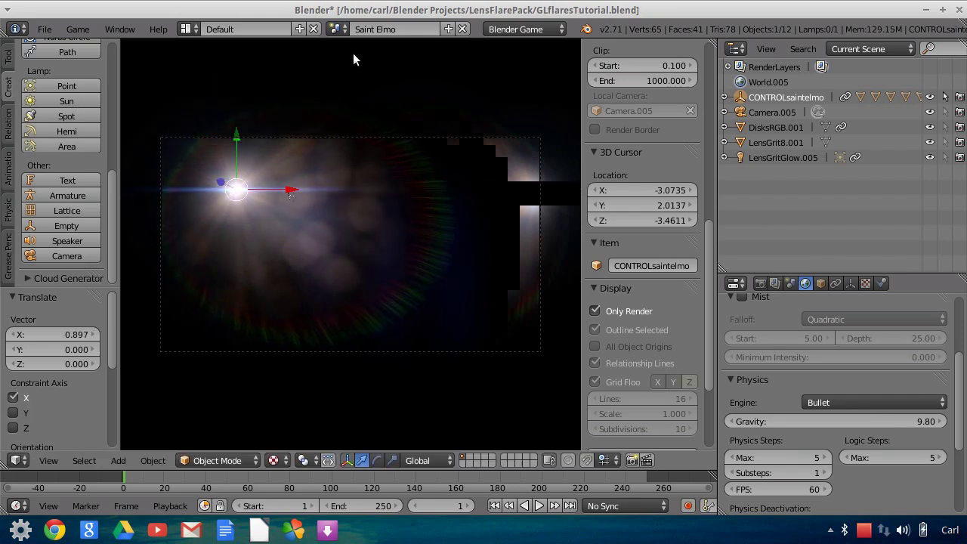
{"action": "left_click", "coordinate": [337, 29]}
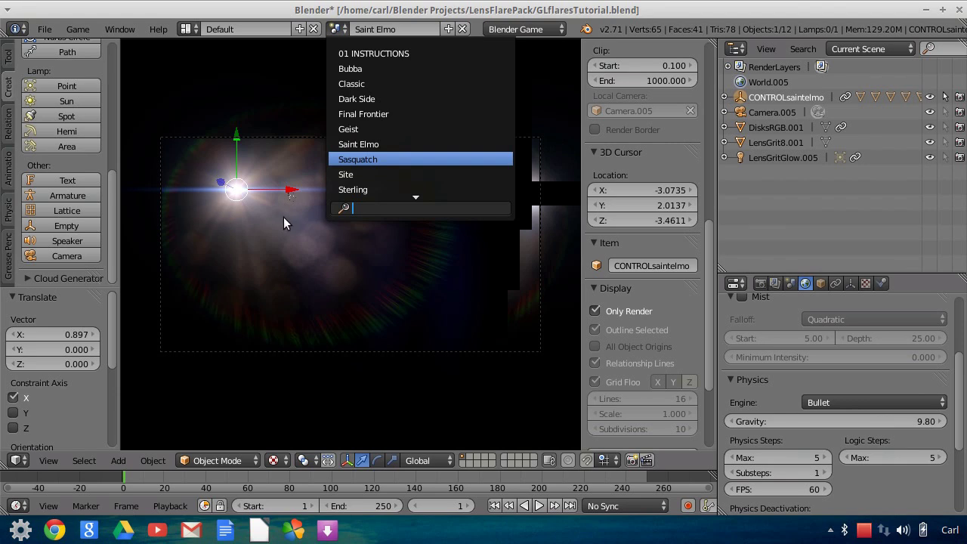
Switch to Sasquatch and move CONTROLsasquatch 0.149 along Y, putting its bluish flare upper left.
{"action": "key", "text": "Return"}
{"action": "left_click_drag", "start_coordinate": [299, 192], "coordinate": [333, 243]}
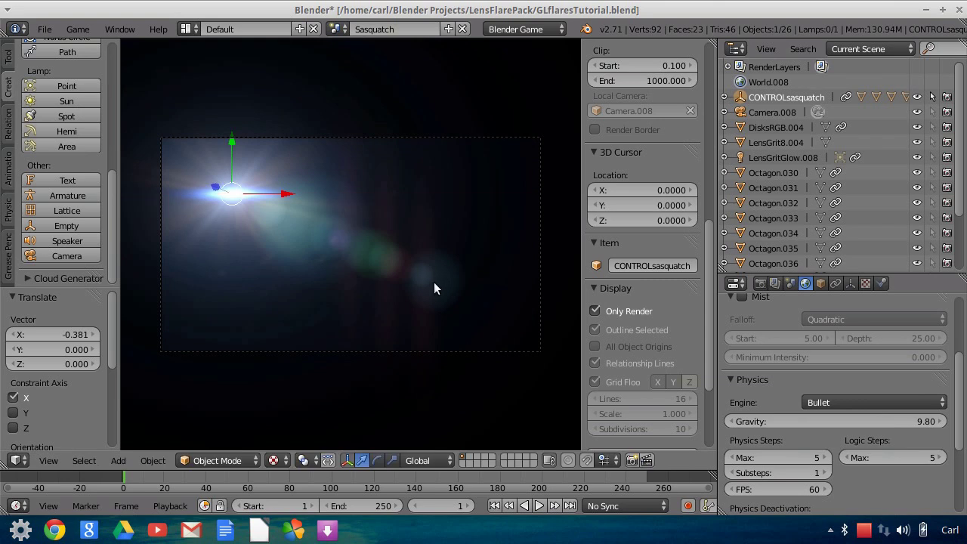
{"action": "left_click_drag", "start_coordinate": [232, 153], "coordinate": [245, 185]}
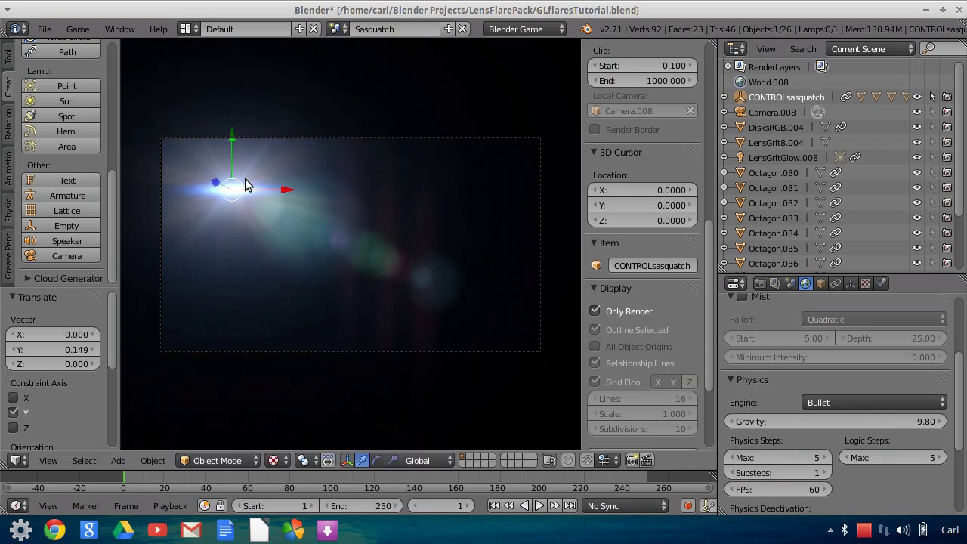
{"action": "left_click", "coordinate": [337, 29]}
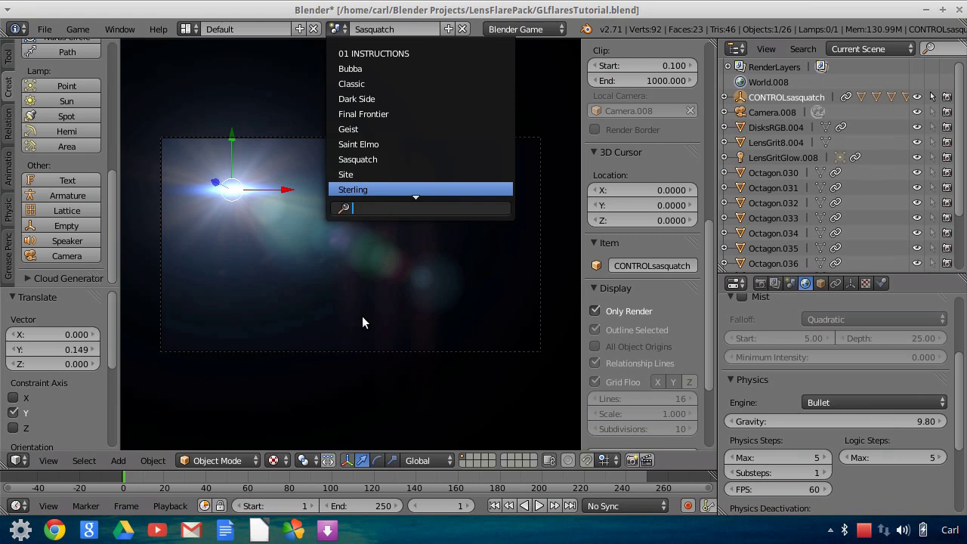
Switch to Sterling and preview CONTROLsterling positions, ending at -0.164 along X with a pinkish flare upper left.
{"action": "key", "text": "Return"}
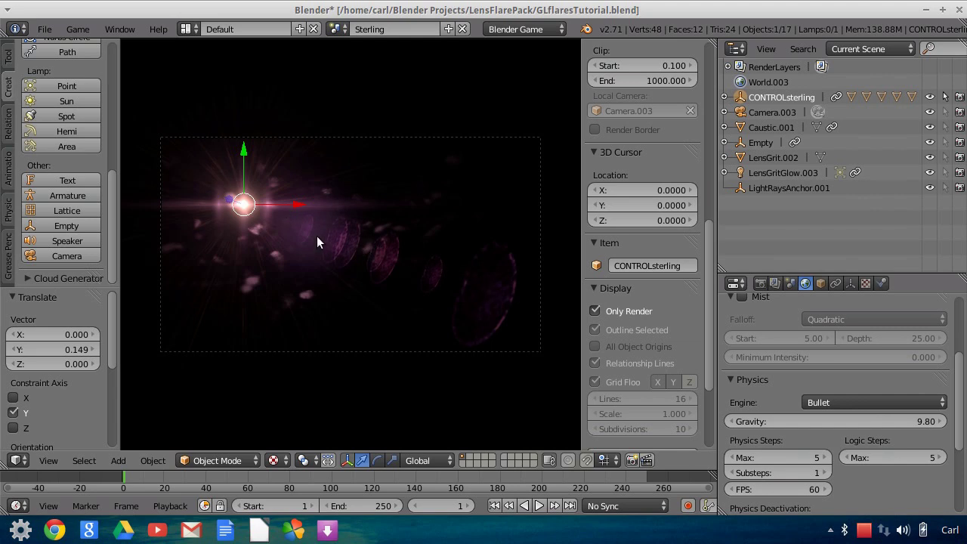
{"action": "mouse_move", "coordinate": [299, 208]}
{"action": "left_mouse_down"}
{"action": "mouse_move", "coordinate": [472, 219]}
{"action": "mouse_move", "coordinate": [309, 200]}
{"action": "left_mouse_up"}
{"action": "mouse_move", "coordinate": [261, 161]}
{"action": "left_mouse_down"}
{"action": "mouse_move", "coordinate": [286, 239]}
{"action": "mouse_move", "coordinate": [278, 161]}
{"action": "left_mouse_up"}
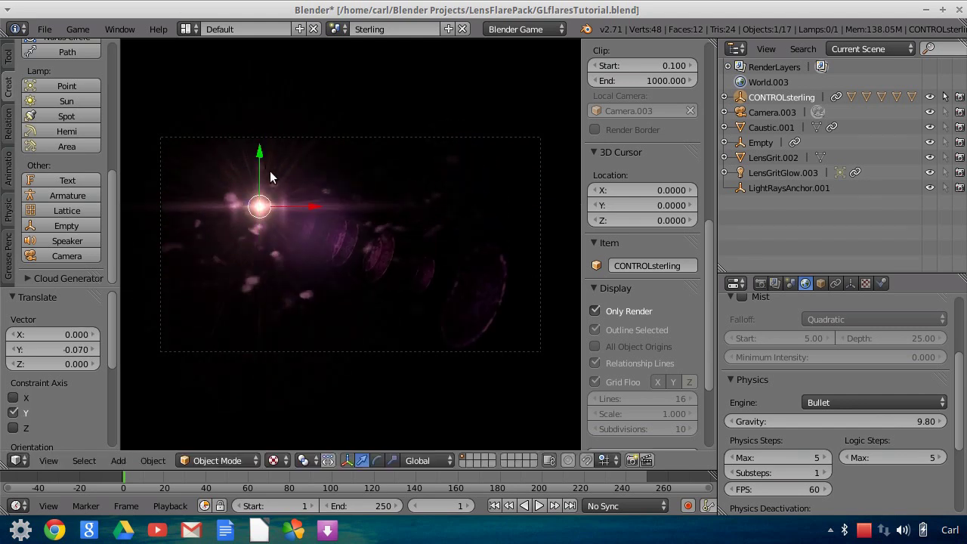
{"action": "left_click_drag", "start_coordinate": [315, 209], "coordinate": [406, 213]}
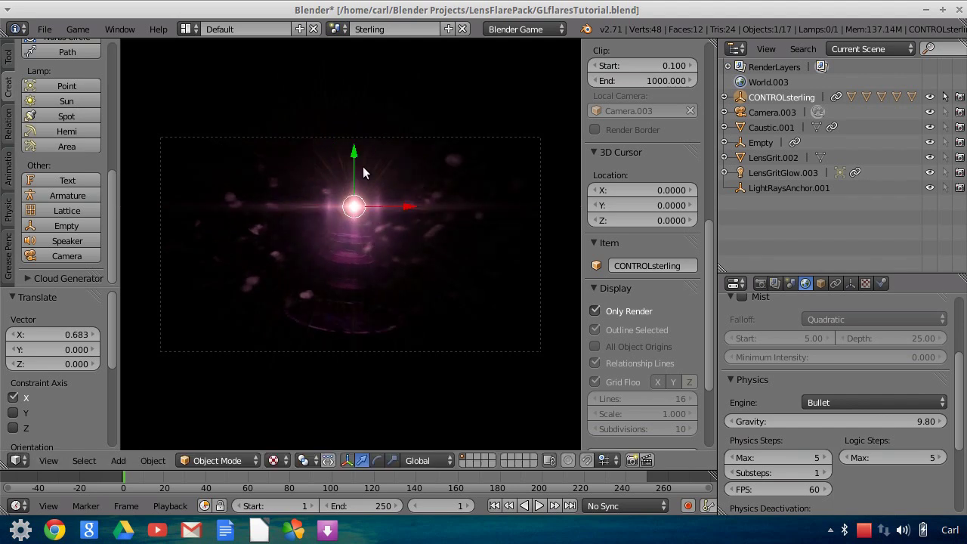
{"action": "mouse_move", "coordinate": [355, 157]}
{"action": "left_mouse_down"}
{"action": "mouse_move", "coordinate": [350, 231]}
{"action": "mouse_move", "coordinate": [356, 158]}
{"action": "left_mouse_up"}
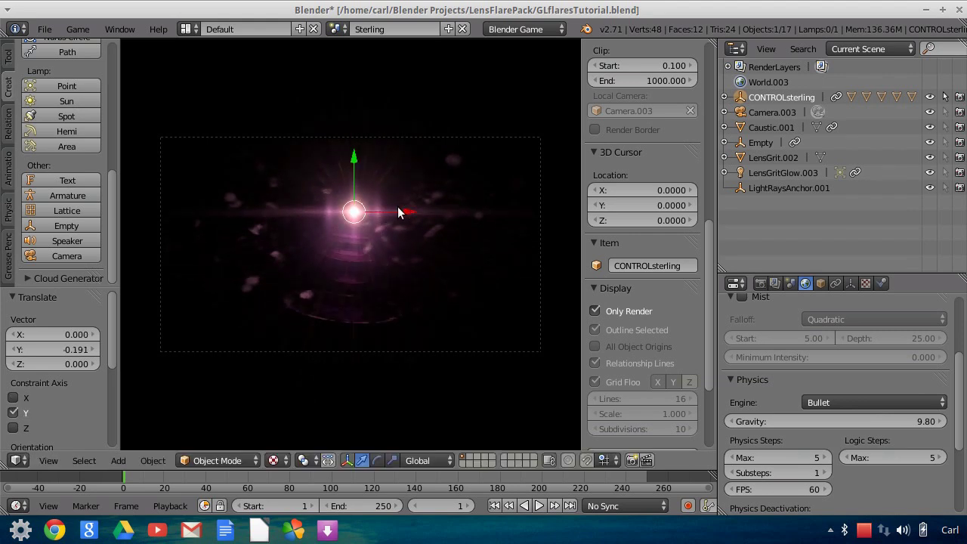
{"action": "left_click_drag", "start_coordinate": [401, 212], "coordinate": [299, 204]}
{"action": "left_click_drag", "start_coordinate": [254, 168], "coordinate": [299, 204]}
{"action": "left_click", "coordinate": [337, 29]}
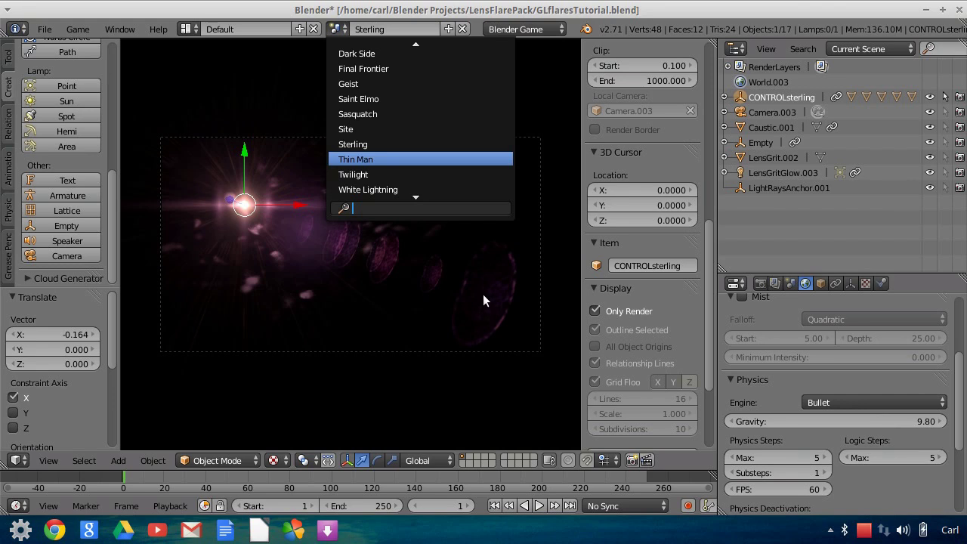
Switch to Thin Man and move CONTROLthinman 0.435 along X, placing its white flare upper left.
{"action": "key", "text": "Return"}
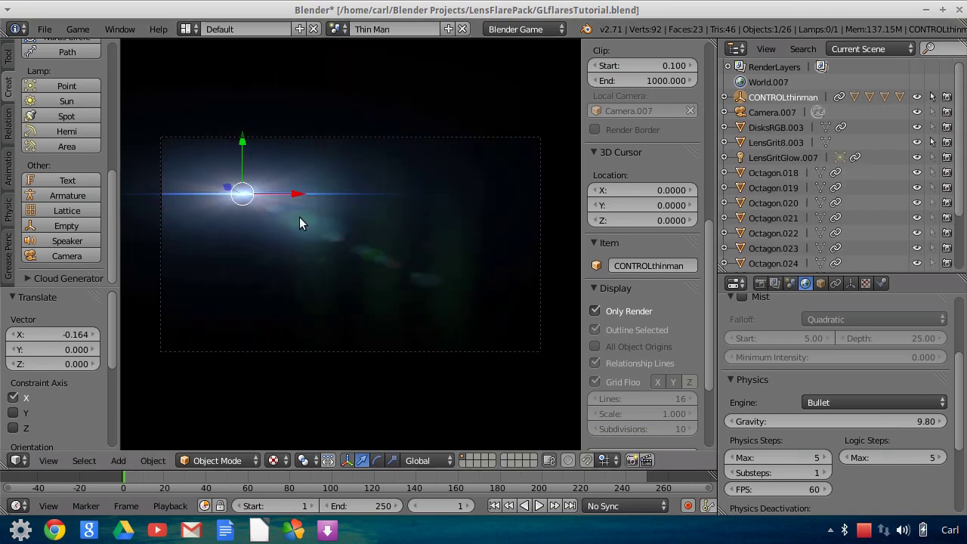
{"action": "left_click_drag", "start_coordinate": [294, 198], "coordinate": [264, 227]}
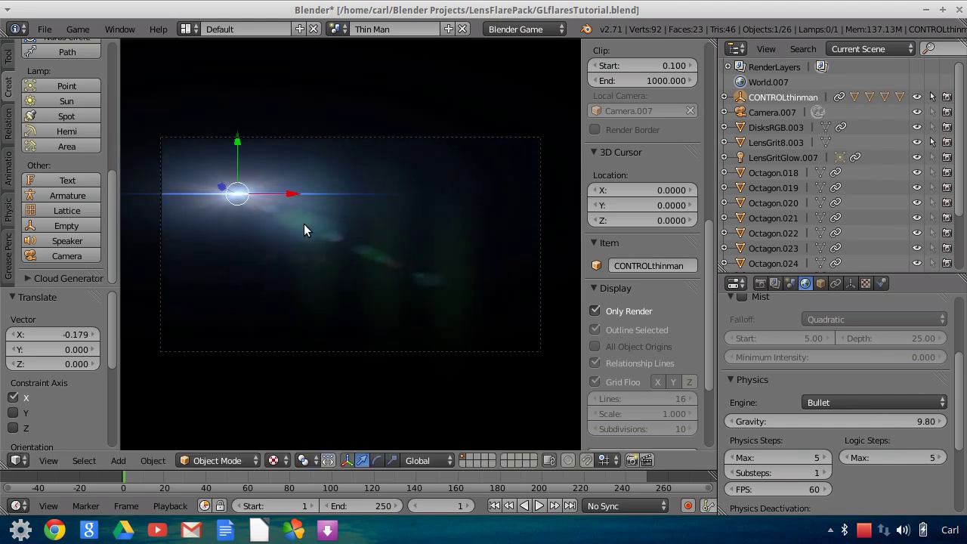
{"action": "left_click_drag", "start_coordinate": [291, 193], "coordinate": [261, 206]}
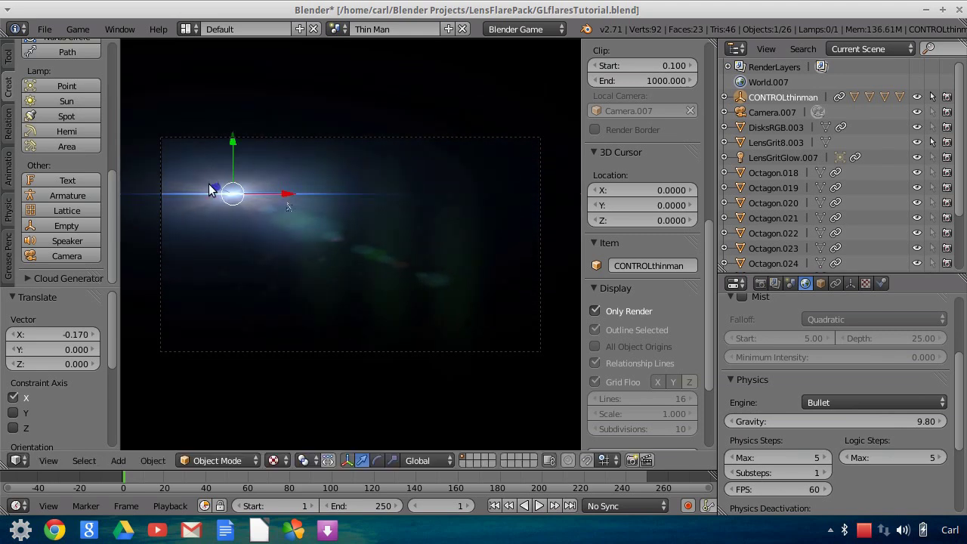
{"action": "mouse_move", "coordinate": [232, 148]}
{"action": "left_mouse_down"}
{"action": "mouse_move", "coordinate": [238, 234]}
{"action": "mouse_move", "coordinate": [241, 148]}
{"action": "left_mouse_up"}
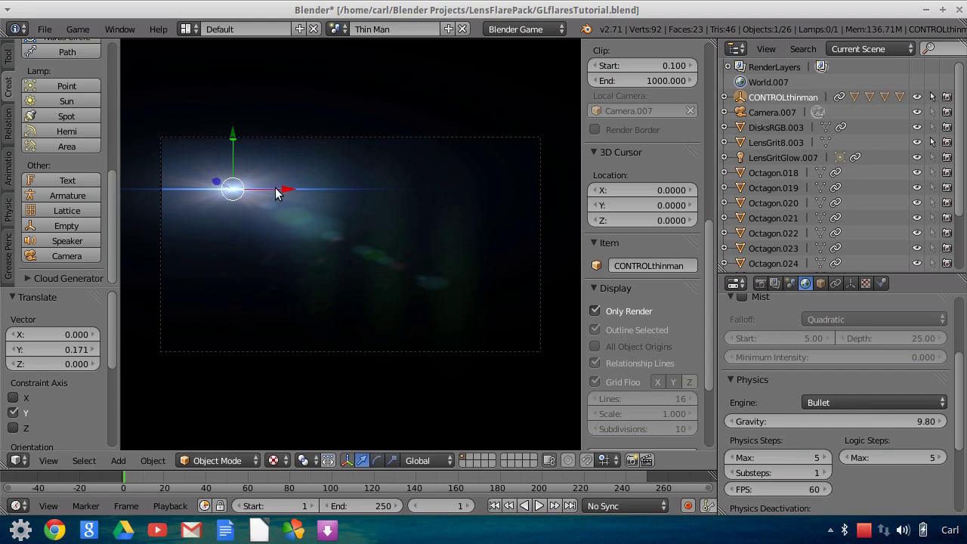
{"action": "left_click_drag", "start_coordinate": [294, 190], "coordinate": [306, 189]}
{"action": "left_click", "coordinate": [336, 28]}
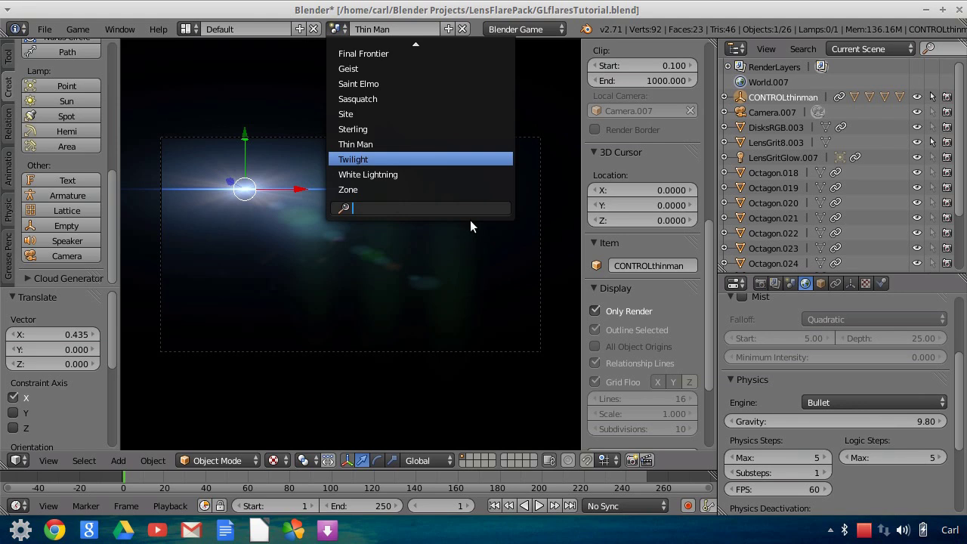
Switch to Twilight, select CONTROLtwilight and move it 0.108 along Y, blue flare upper left.
{"action": "key", "text": "Return"}
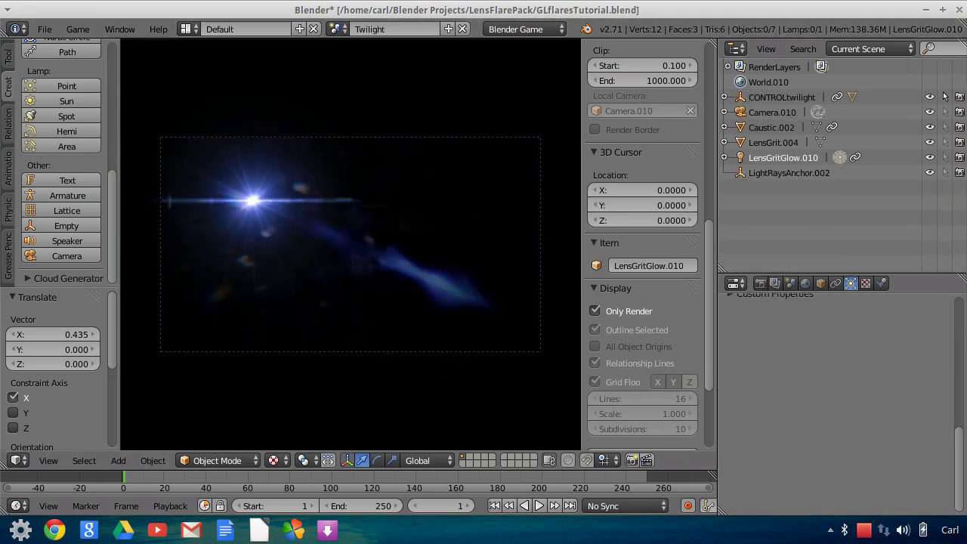
{"action": "left_click", "coordinate": [747, 99]}
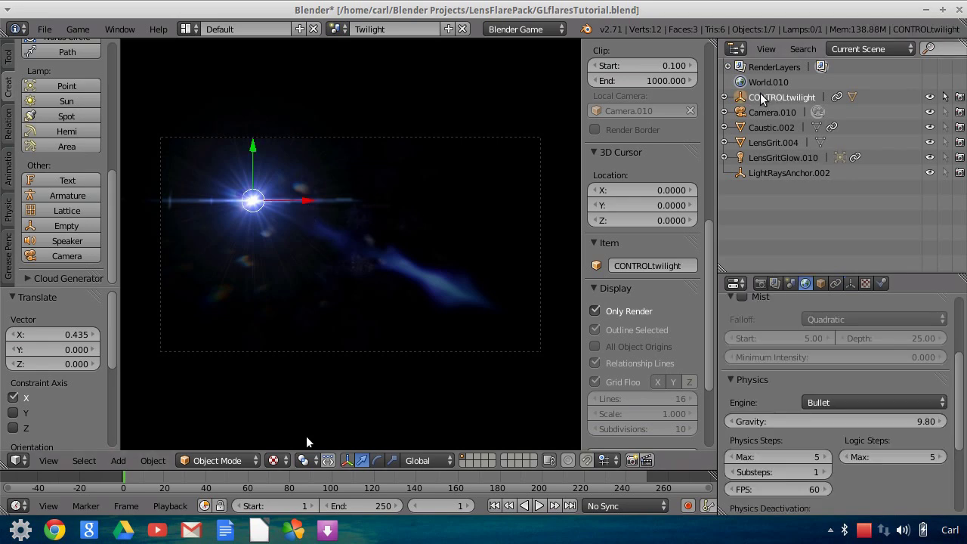
{"action": "left_click_drag", "start_coordinate": [309, 201], "coordinate": [255, 148]}
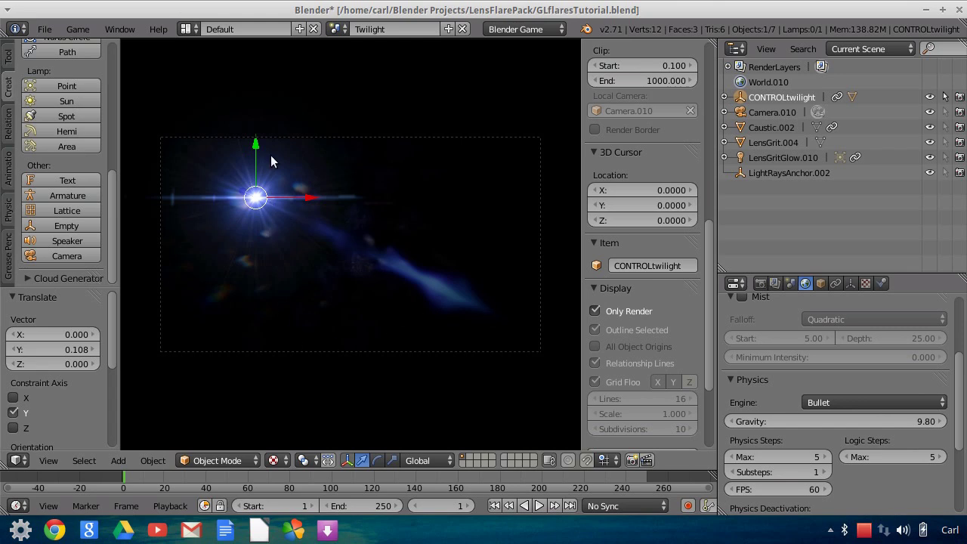
{"action": "left_click", "coordinate": [338, 29]}
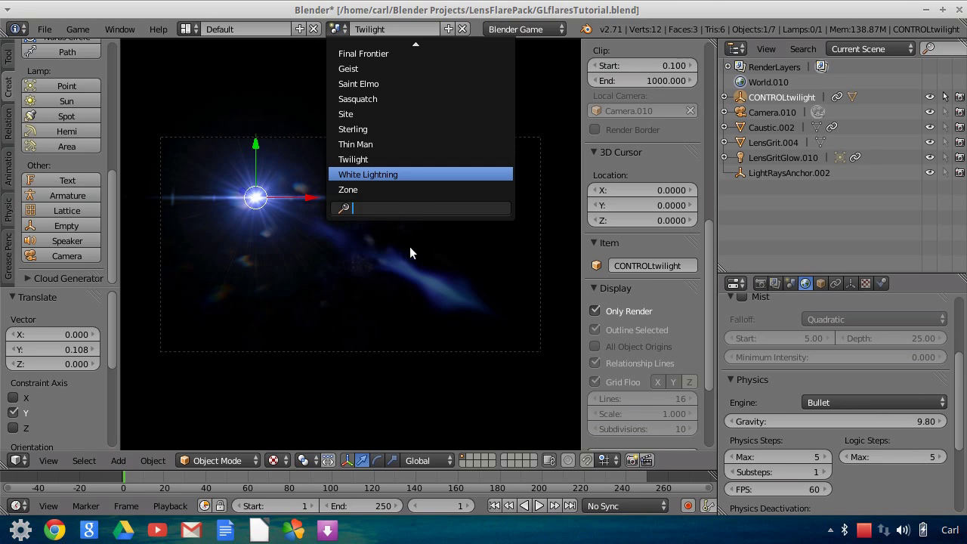
Switch to White Lightning and move CONTROLwhitelightning 0.881 along X, its white flare upper left.
{"action": "key", "text": "Return"}
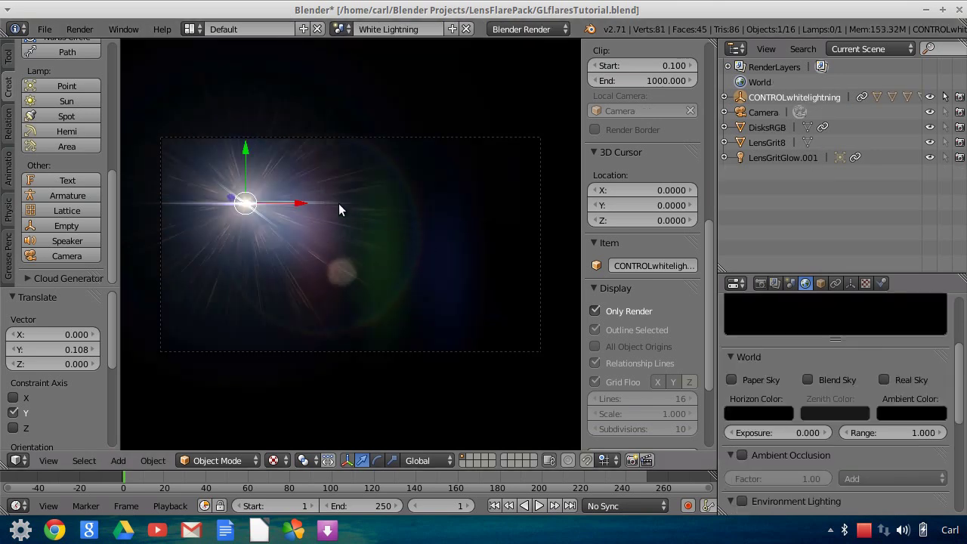
{"action": "left_click_drag", "start_coordinate": [299, 200], "coordinate": [335, 157]}
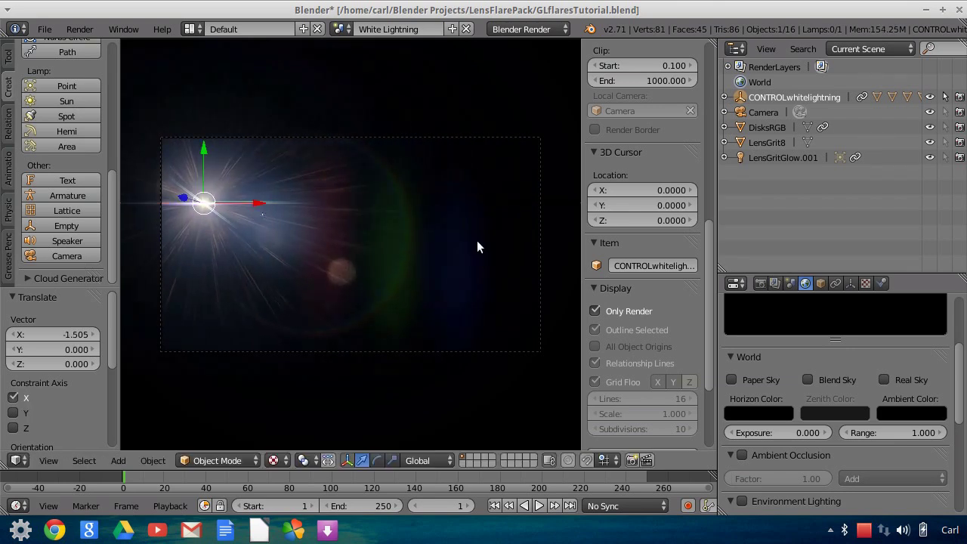
{"action": "left_click_drag", "start_coordinate": [204, 155], "coordinate": [291, 202]}
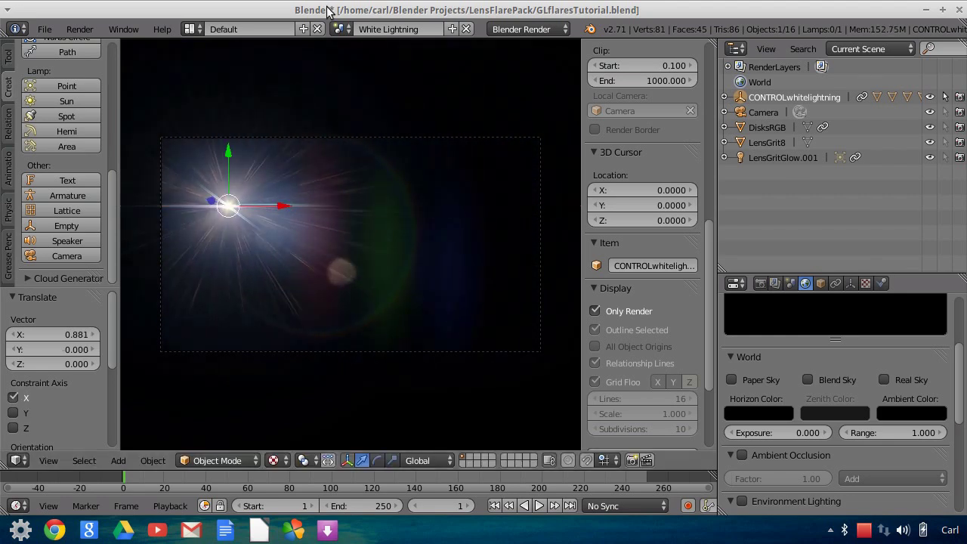
{"action": "left_click", "coordinate": [340, 29]}
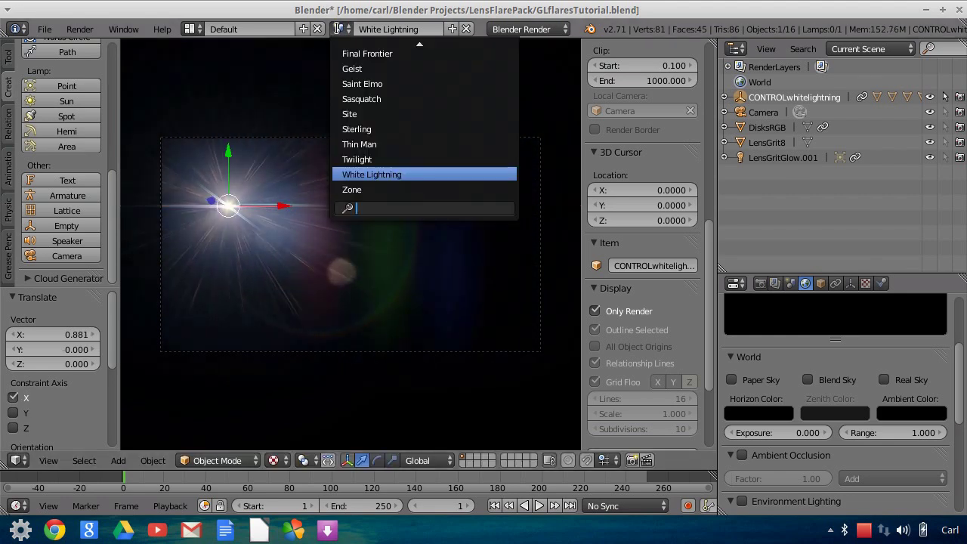
Switch to Zone and drag CONTROLzone along X and Y, ending at -0.821 along Y.
{"action": "left_click", "coordinate": [367, 192]}
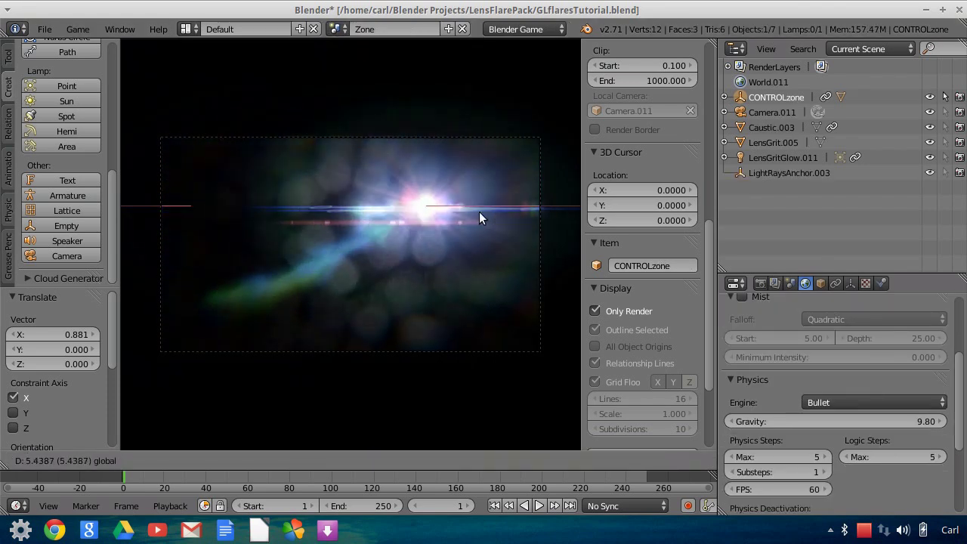
{"action": "left_click", "coordinate": [277, 180]}
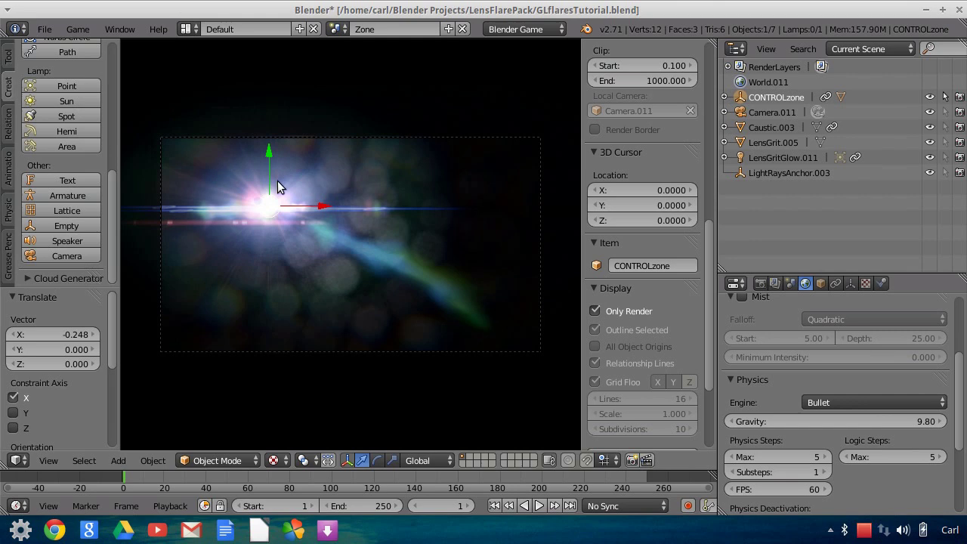
{"action": "mouse_move", "coordinate": [265, 156]}
{"action": "left_mouse_down"}
{"action": "mouse_move", "coordinate": [273, 263]}
{"action": "mouse_move", "coordinate": [269, 144]}
{"action": "left_mouse_up"}
{"action": "left_click_drag", "start_coordinate": [324, 193], "coordinate": [241, 185]}
{"action": "left_click_drag", "start_coordinate": [249, 149], "coordinate": [290, 262]}
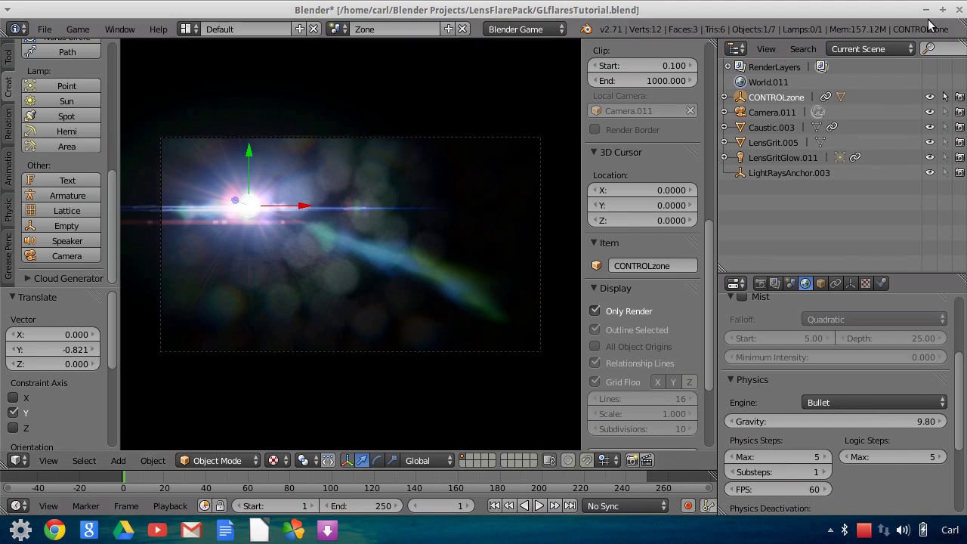
Reopen GLflaresTutorial.blend from the recent files list.
{"action": "left_click", "coordinate": [44, 29]}
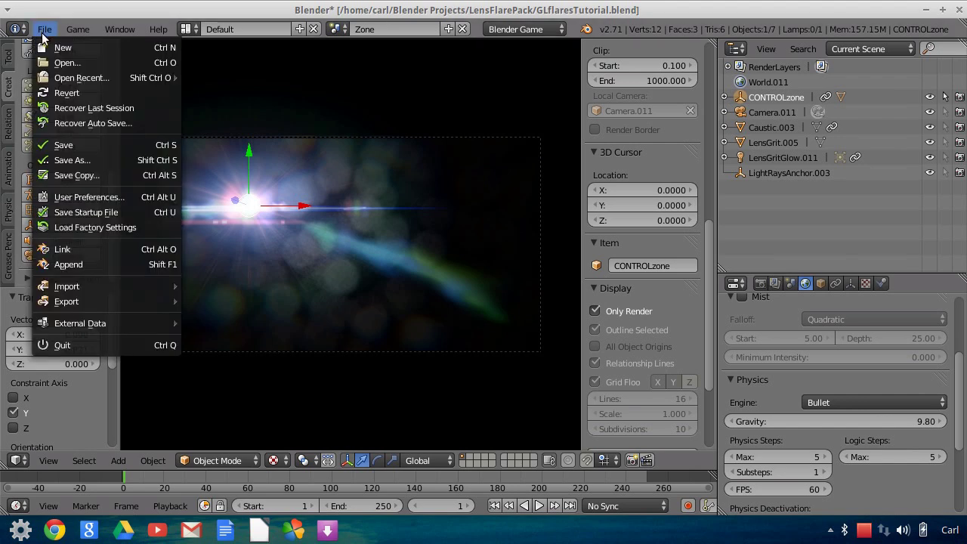
{"action": "mouse_move", "coordinate": [83, 78]}
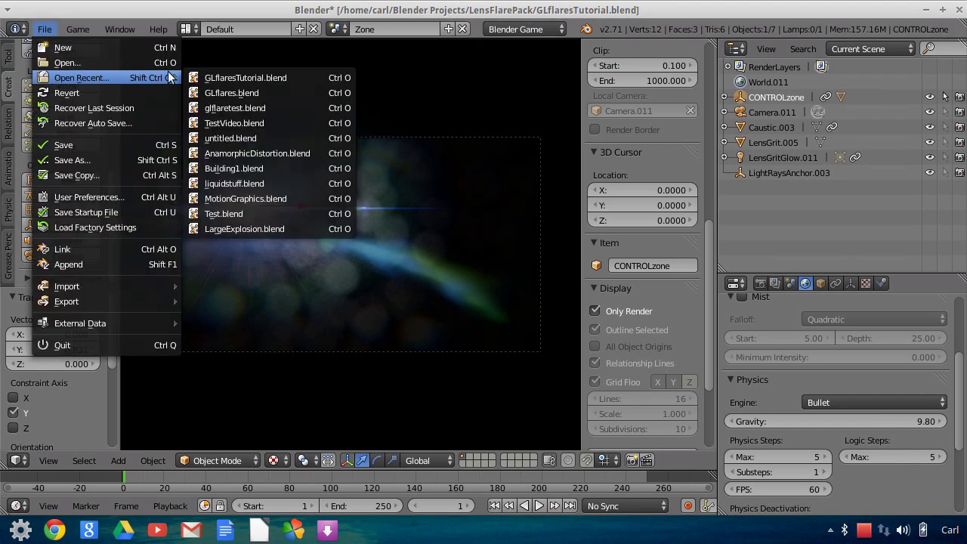
{"action": "left_click", "coordinate": [233, 76]}
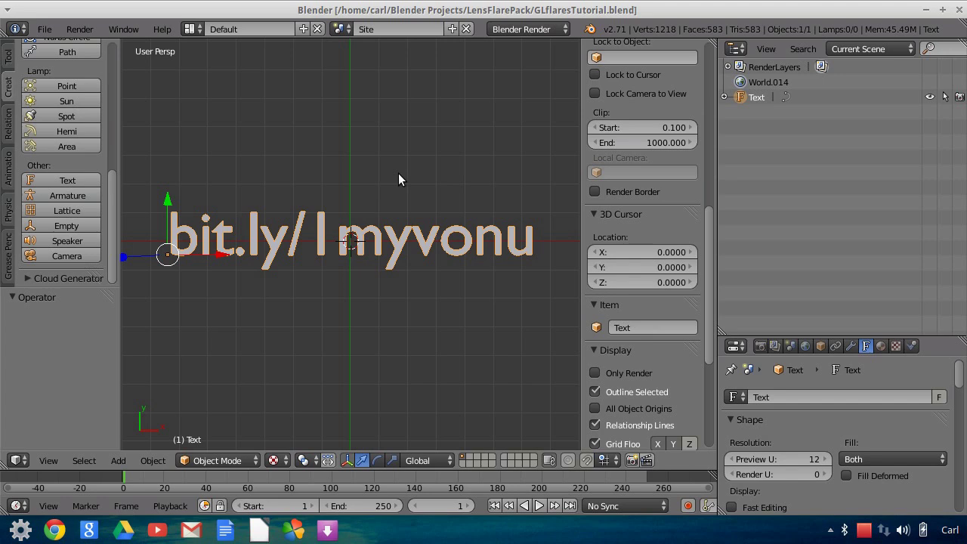
{"action": "left_click", "coordinate": [338, 28]}
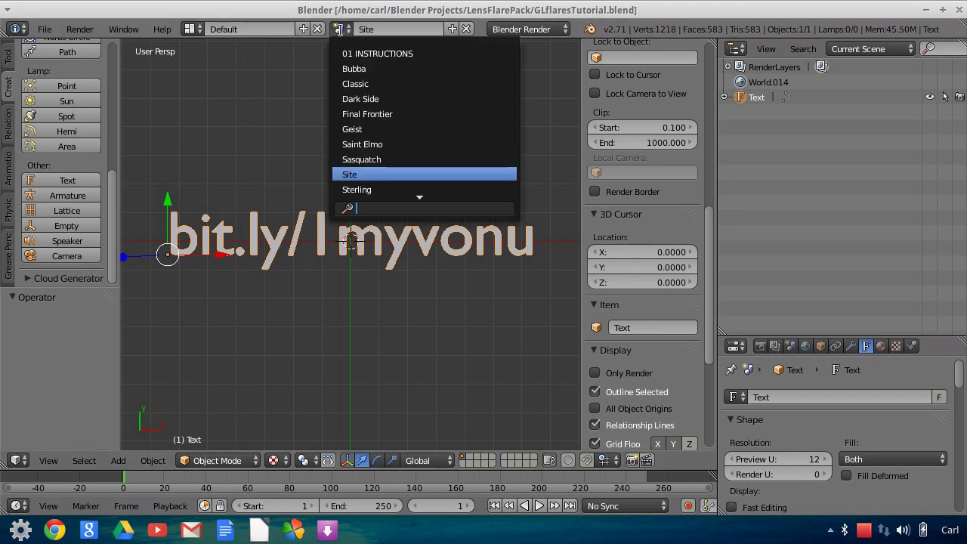
Reopen glflaretest.blend from recent files, showing the Classic flare scene.
{"action": "left_click", "coordinate": [47, 29]}
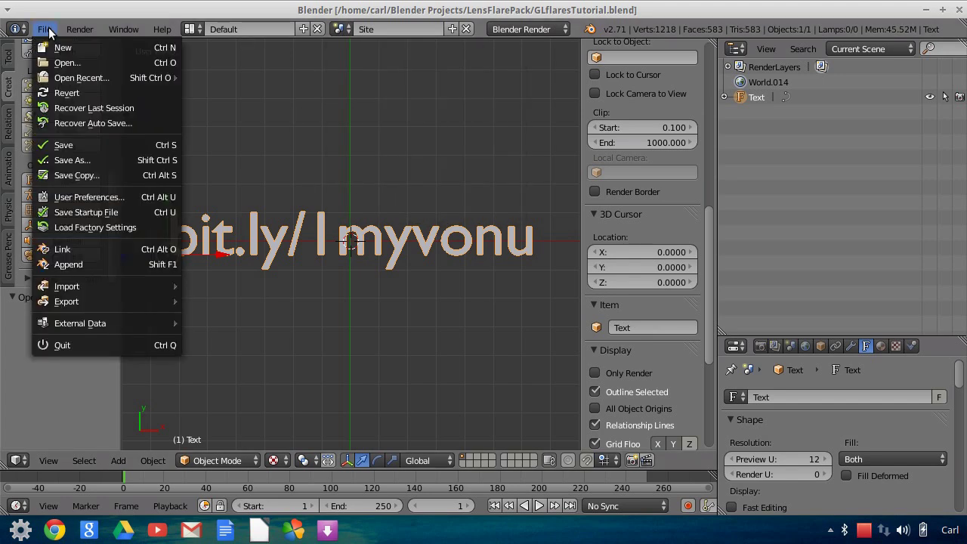
{"action": "mouse_move", "coordinate": [96, 79]}
{"action": "left_click", "coordinate": [238, 108]}
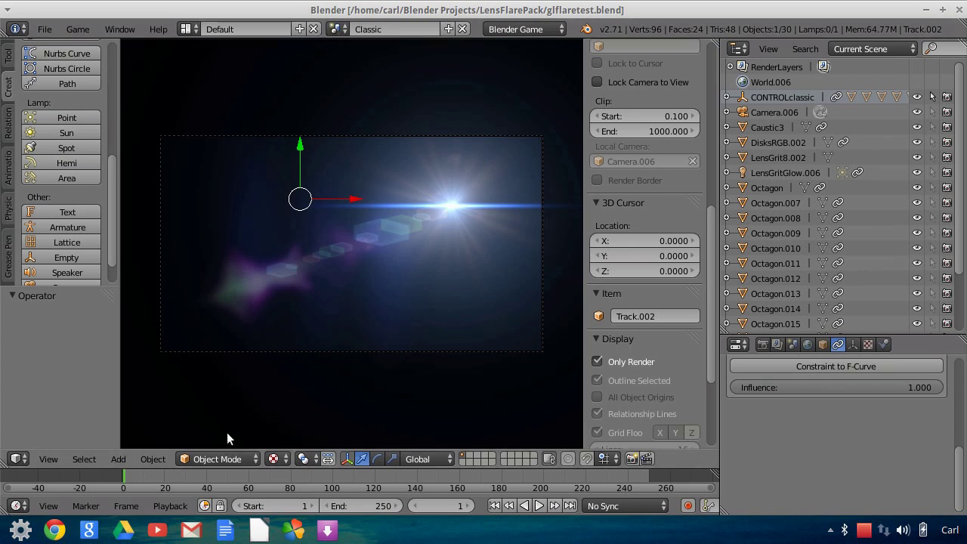
{"action": "left_click", "coordinate": [20, 459]}
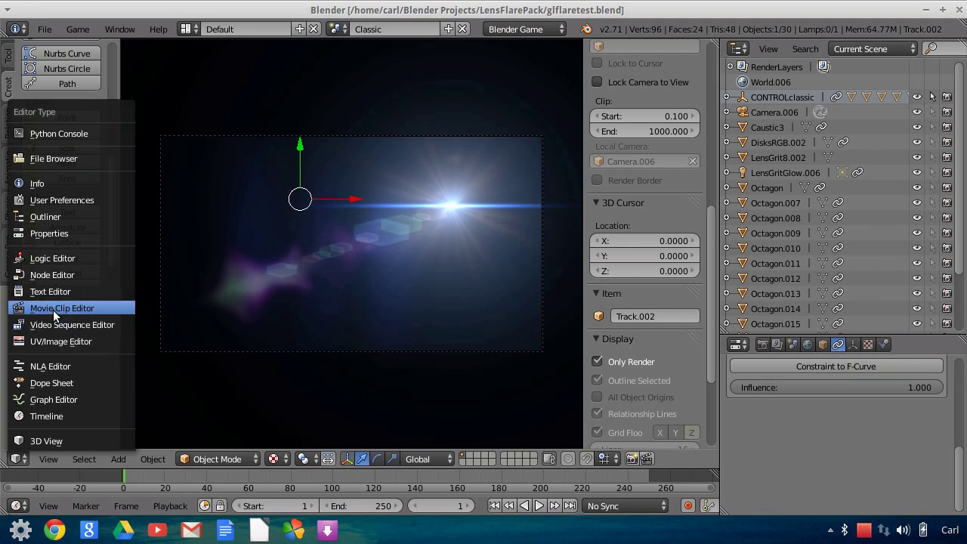
Turn the main area into the Movie Clip Editor and briefly play the testvideo0001 footage.
{"action": "left_click", "coordinate": [55, 308]}
{"action": "scroll", "coordinate": [407, 260], "scroll_direction": "down", "scroll_amount": 1}
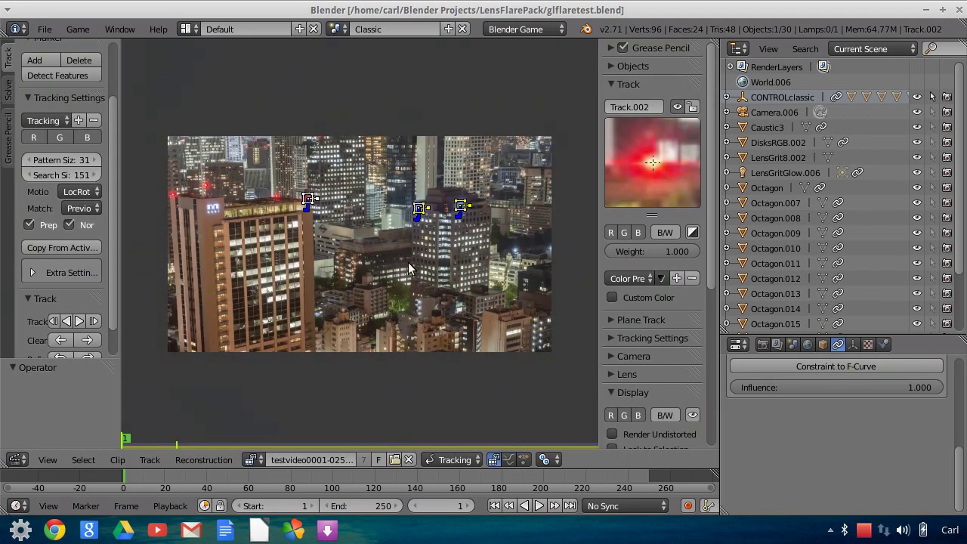
{"action": "scroll", "coordinate": [287, 201], "scroll_direction": "up", "scroll_amount": 1}
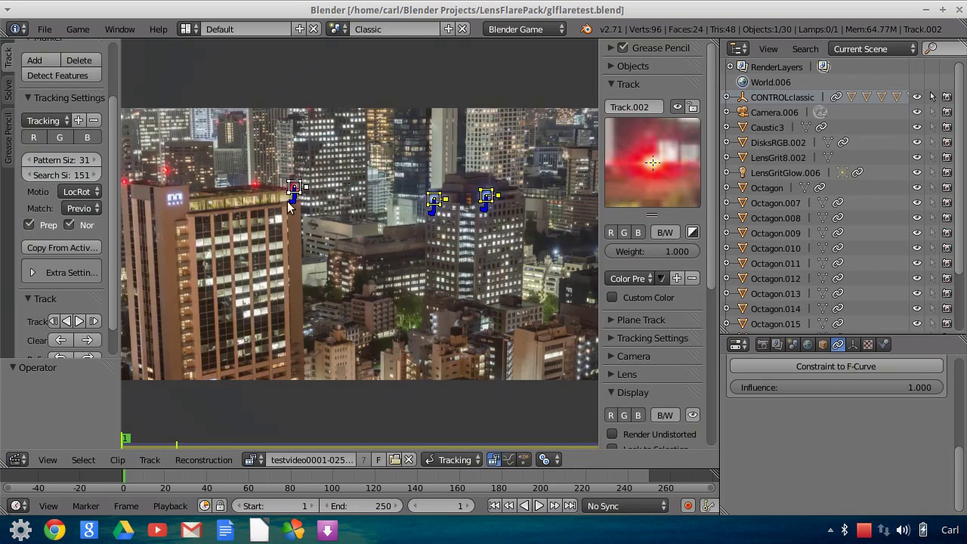
{"action": "left_click", "coordinate": [539, 506]}
{"action": "left_click", "coordinate": [533, 506]}
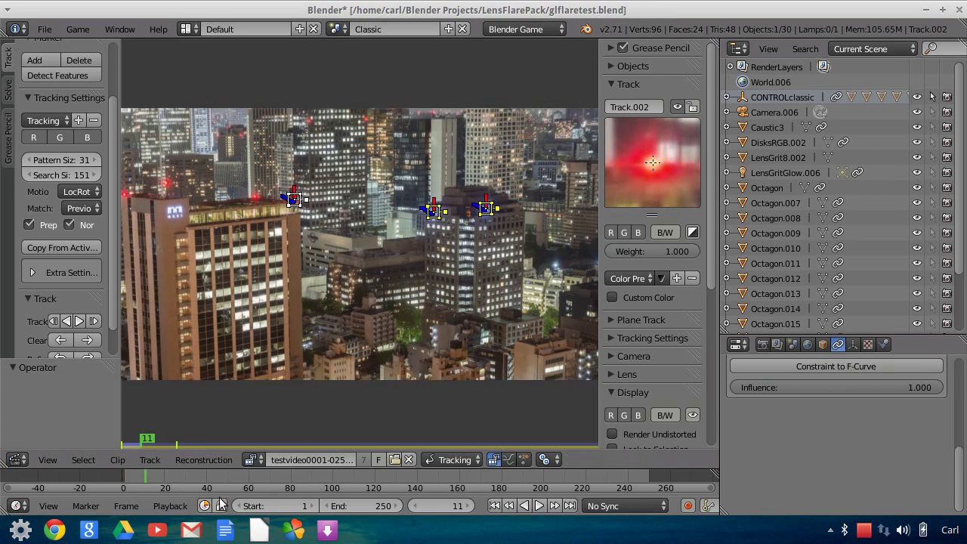
{"action": "left_click", "coordinate": [538, 506]}
{"action": "left_click", "coordinate": [539, 506]}
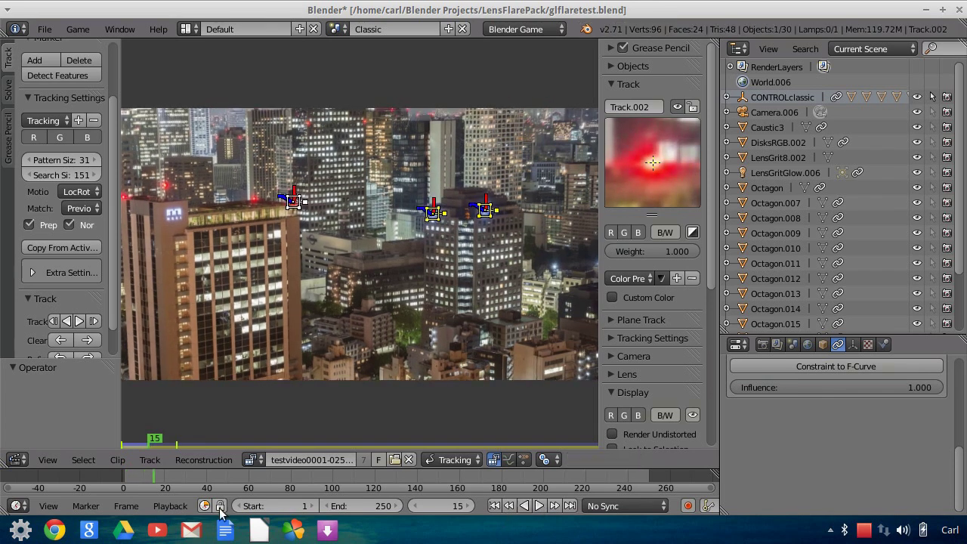
Enable Playback > Clip Editors and play the tracked clip through to frame 53.
{"action": "left_click", "coordinate": [154, 506]}
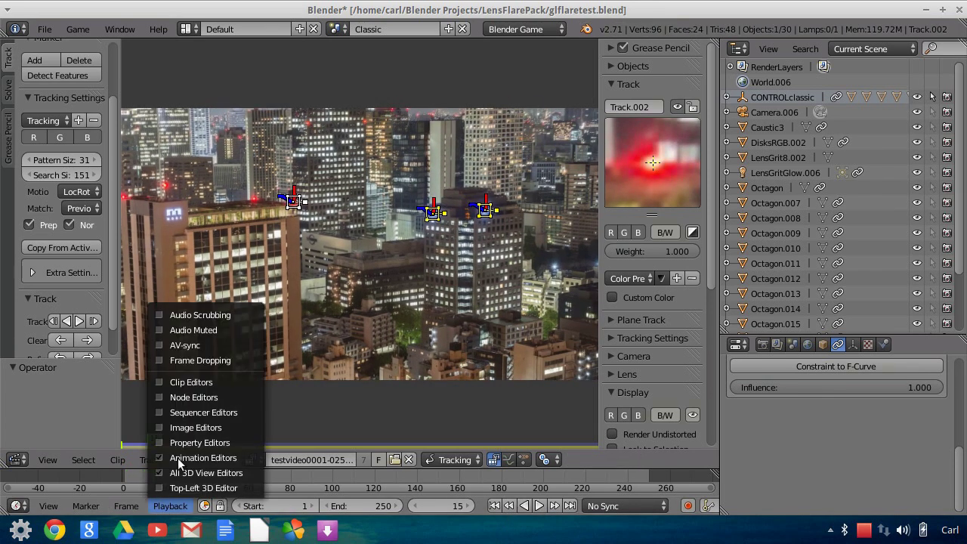
{"action": "left_click", "coordinate": [162, 382]}
{"action": "left_click", "coordinate": [538, 505]}
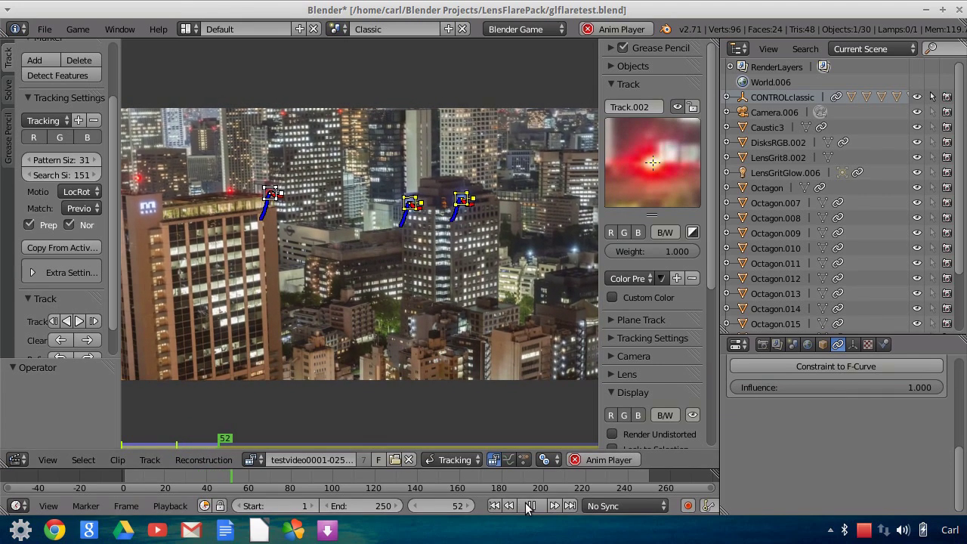
{"action": "key", "text": "alt+a"}
{"action": "left_click", "coordinate": [225, 460]}
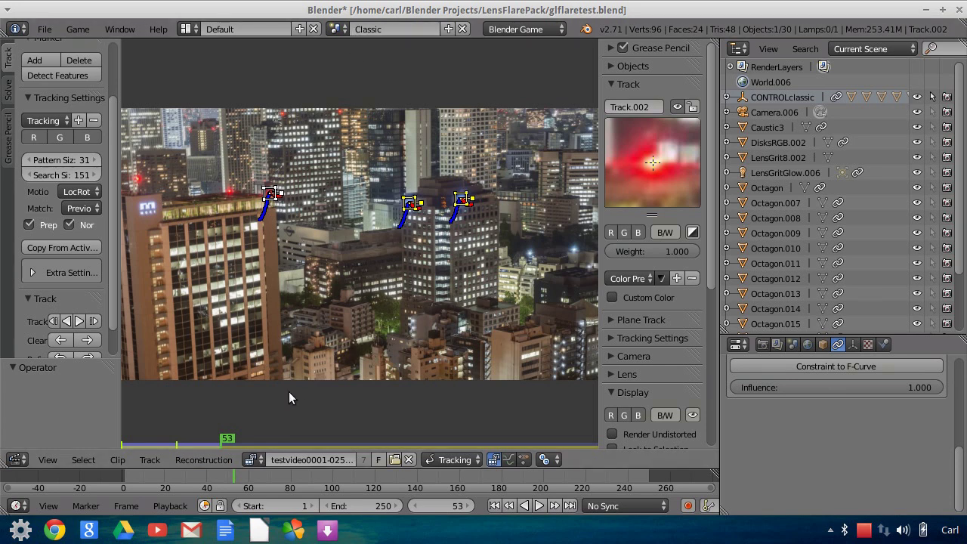
Return the main area to the 3D View with Only Render off, showing grid and overlays.
{"action": "left_click", "coordinate": [17, 460]}
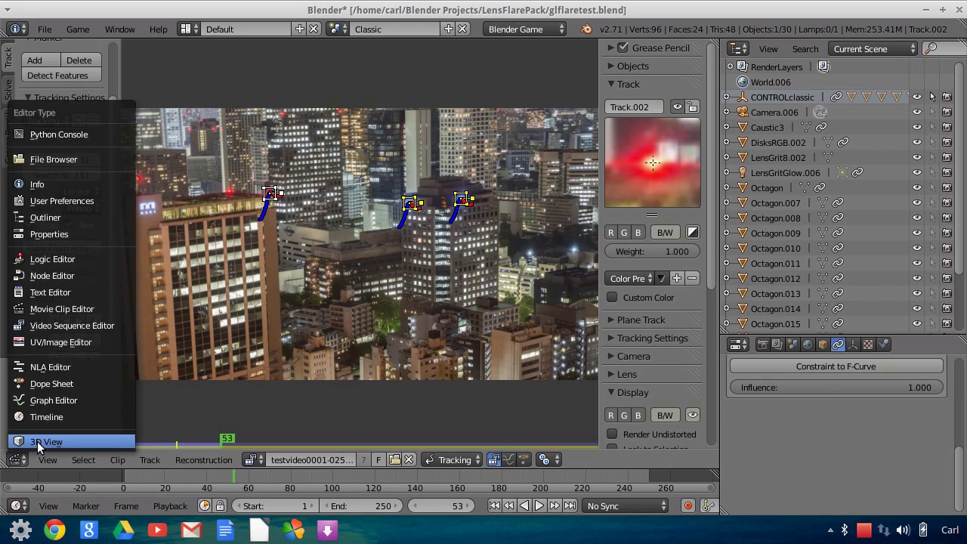
{"action": "left_click", "coordinate": [38, 443]}
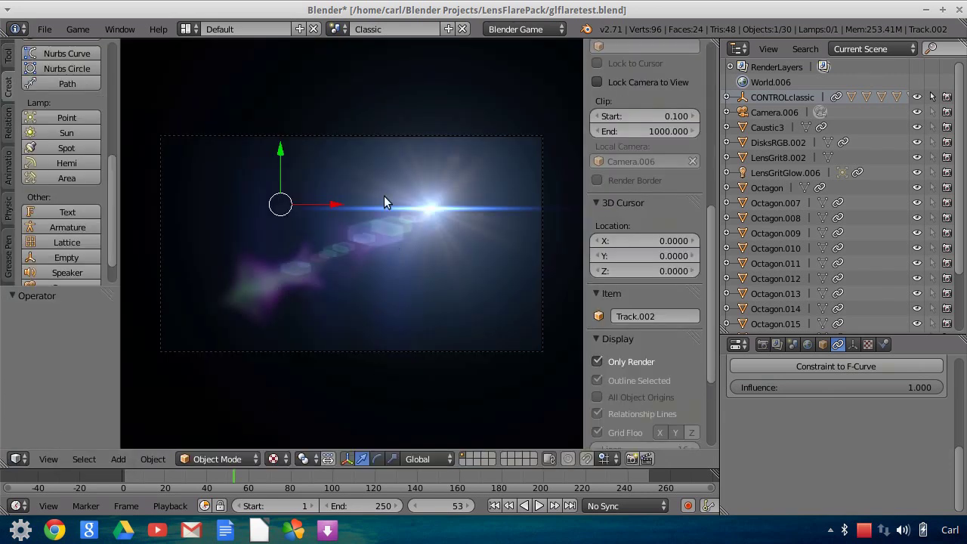
{"action": "left_click", "coordinate": [596, 362]}
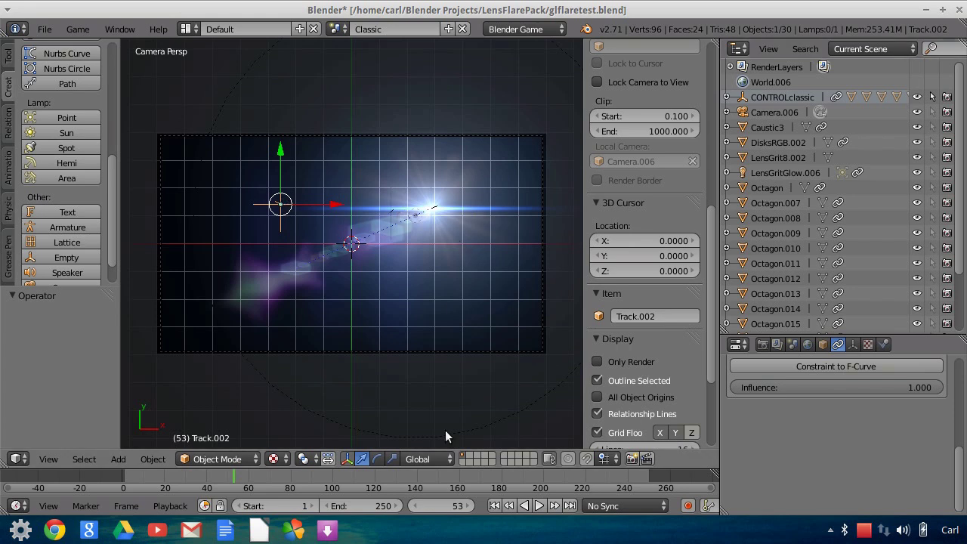
Play the animation from the first frame to frame 216, watching the flare follow Track.002.
{"action": "left_click", "coordinate": [494, 506]}
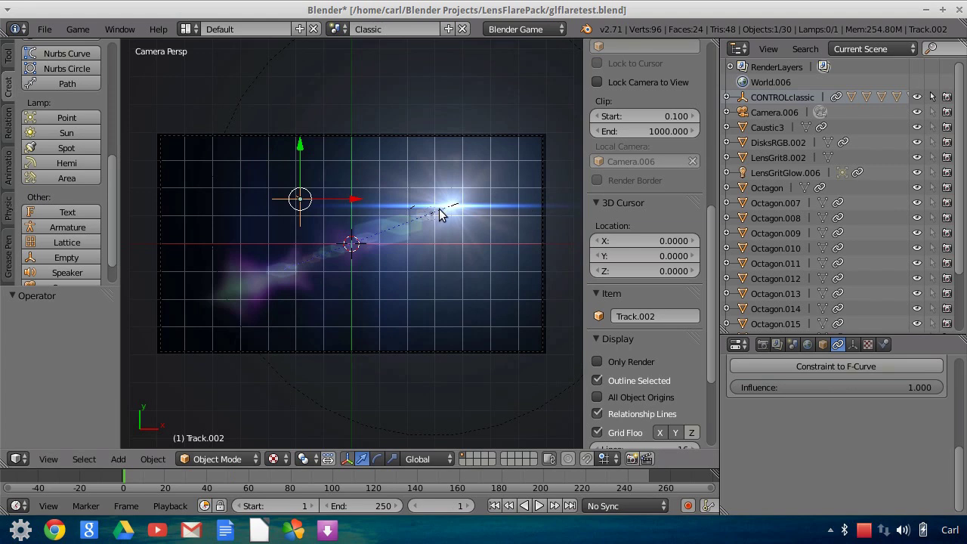
{"action": "left_click", "coordinate": [538, 505]}
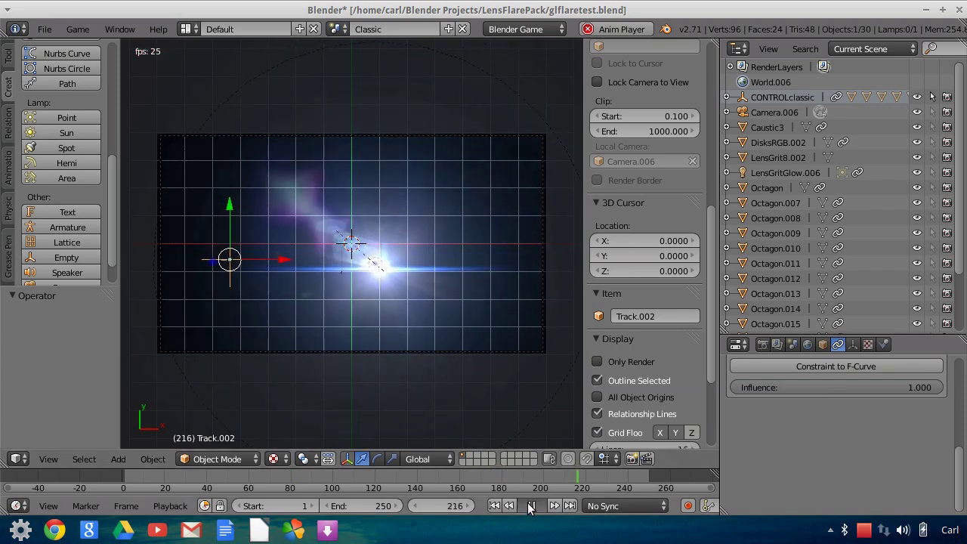
{"action": "key", "text": "alt+a"}
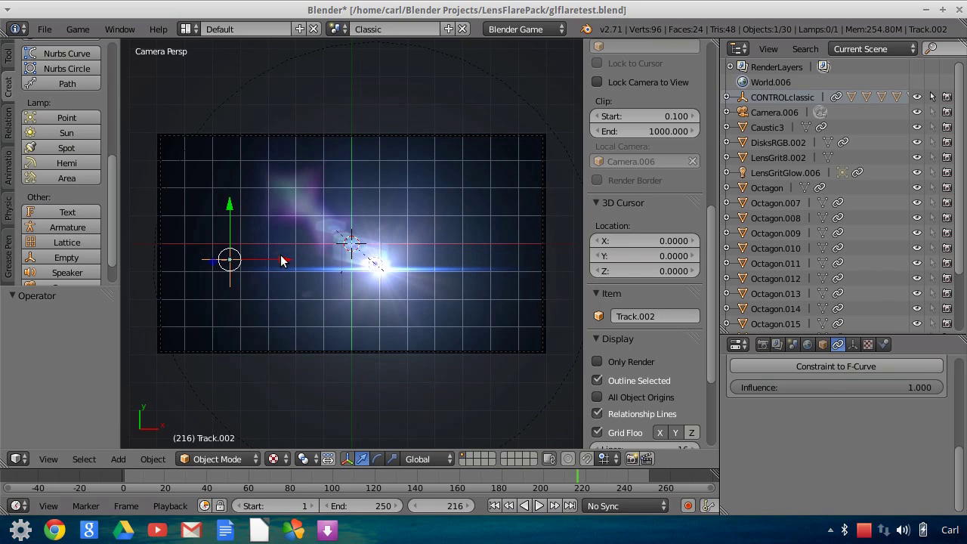
Switch to the Classic.001 scene and play its lens flare animation to preview it.
{"action": "left_click", "coordinate": [337, 29]}
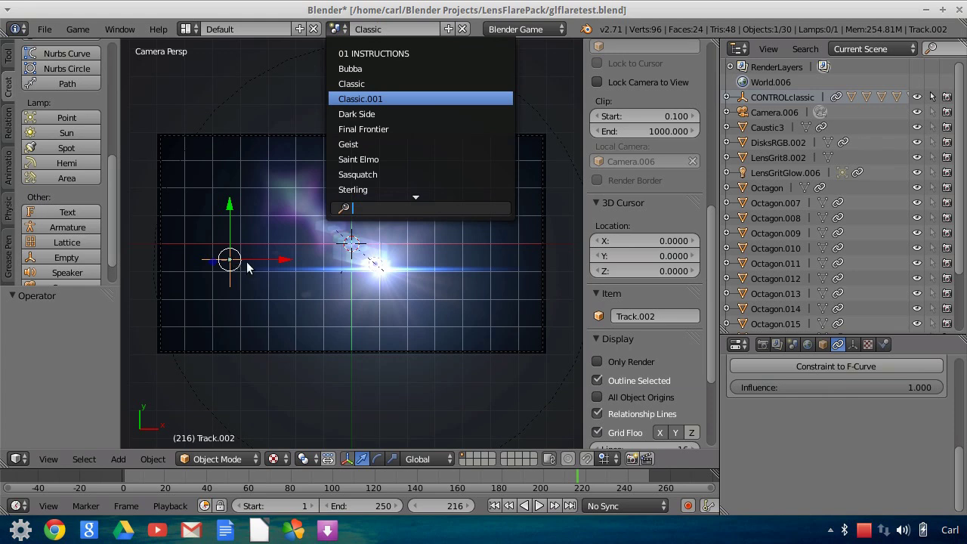
{"action": "key", "text": "Return"}
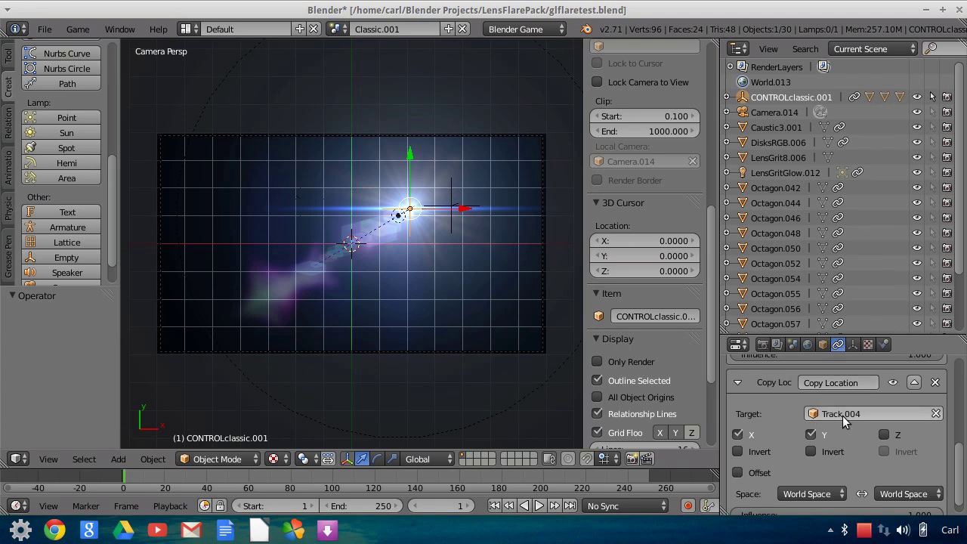
{"action": "scroll", "coordinate": [847, 201], "scroll_direction": "down", "scroll_amount": 5}
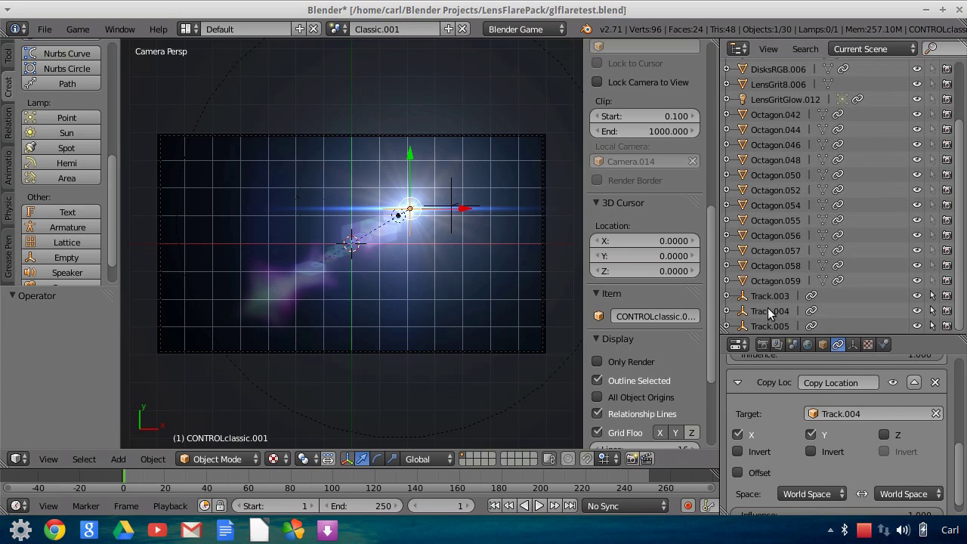
{"action": "left_click", "coordinate": [538, 505]}
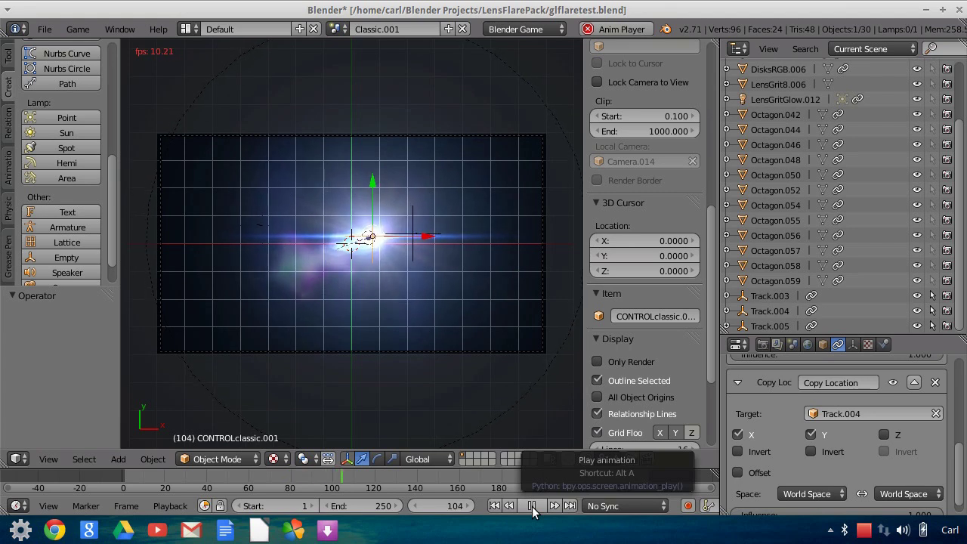
Stop playback, browse the scene list, and set the Outliner to All Scenes to review every scene.
{"action": "left_click", "coordinate": [531, 510]}
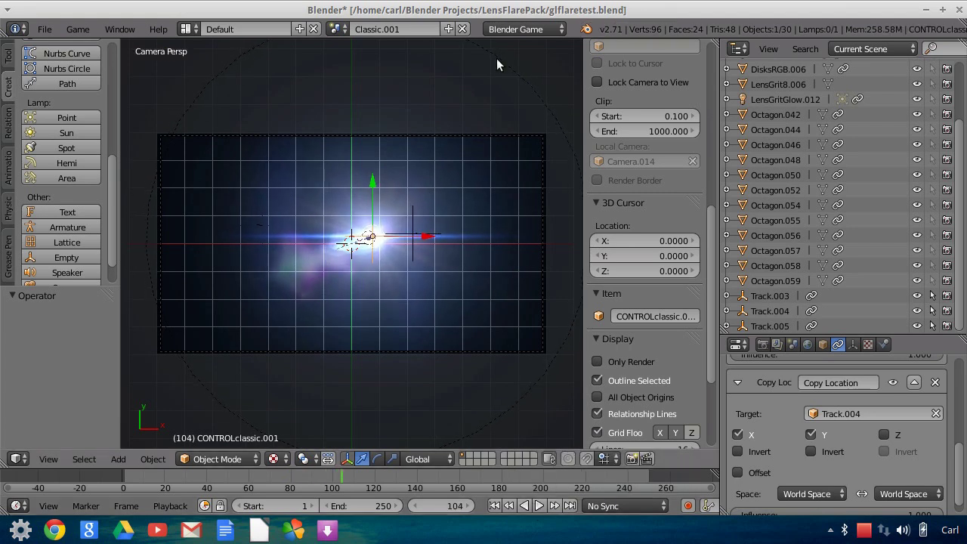
{"action": "left_click", "coordinate": [337, 29]}
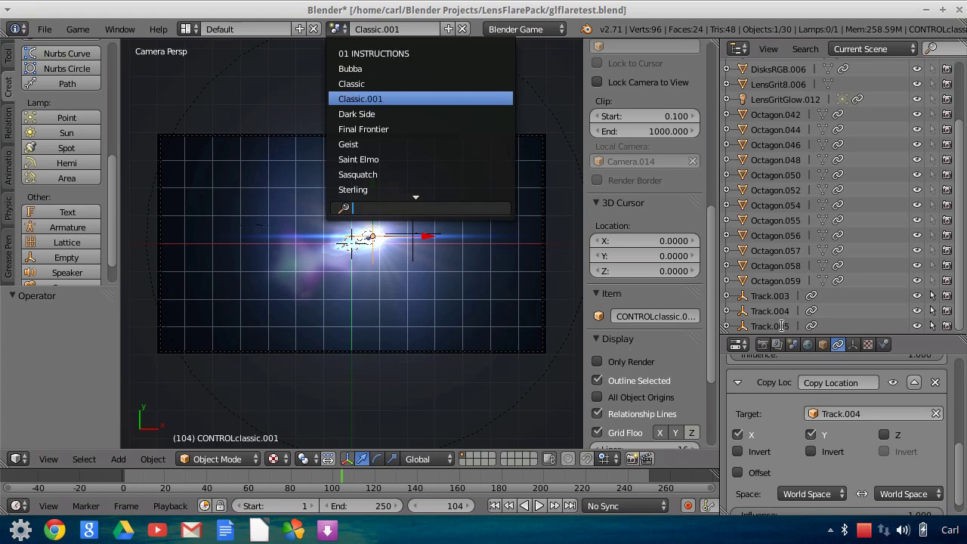
{"action": "key", "text": "Up"}
{"action": "key", "text": "Up"}
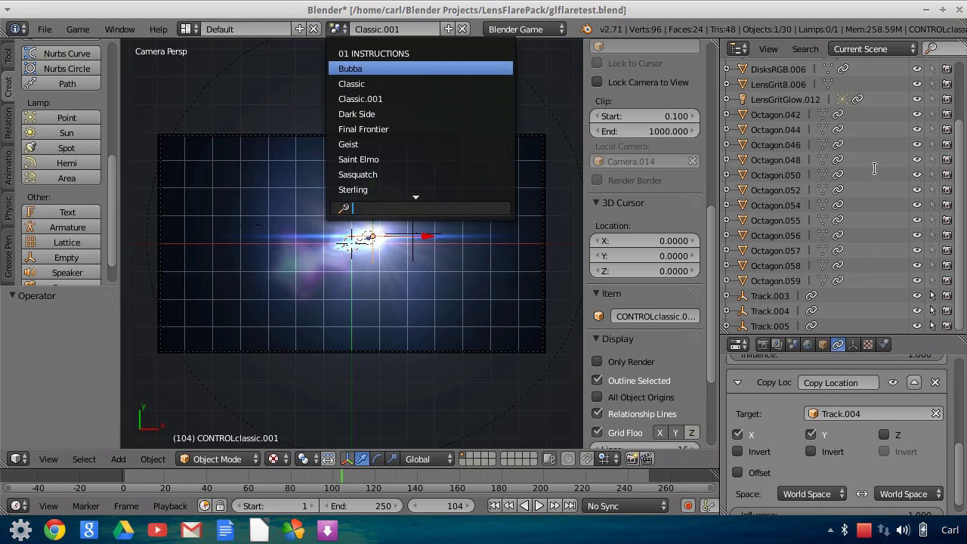
{"action": "left_click", "coordinate": [863, 48]}
{"action": "left_click", "coordinate": [847, 66]}
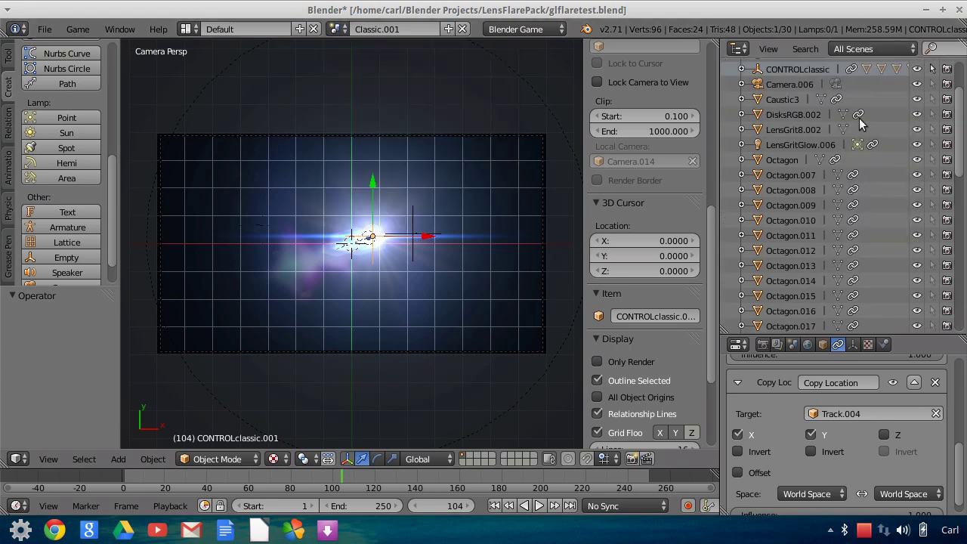
{"action": "scroll", "coordinate": [799, 164], "scroll_direction": "up", "scroll_amount": 3}
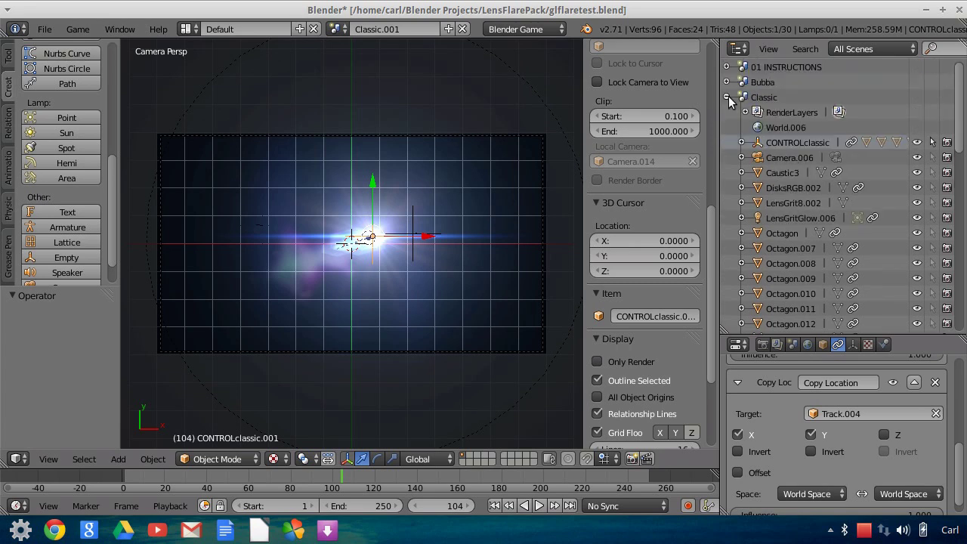
{"action": "scroll", "coordinate": [844, 272], "scroll_direction": "down", "scroll_amount": 5}
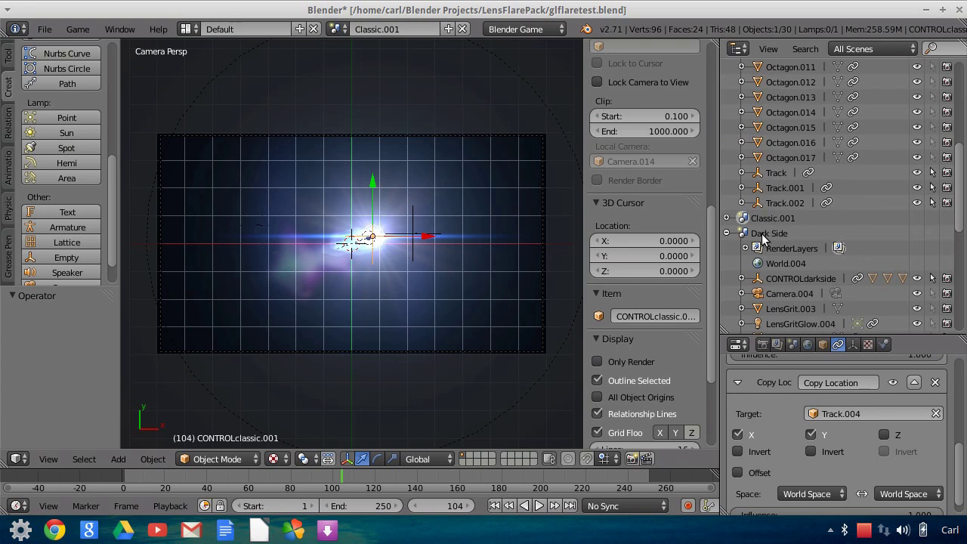
{"action": "scroll", "coordinate": [808, 277], "scroll_direction": "down", "scroll_amount": 3}
{"action": "scroll", "coordinate": [808, 277], "scroll_direction": "down", "scroll_amount": 3}
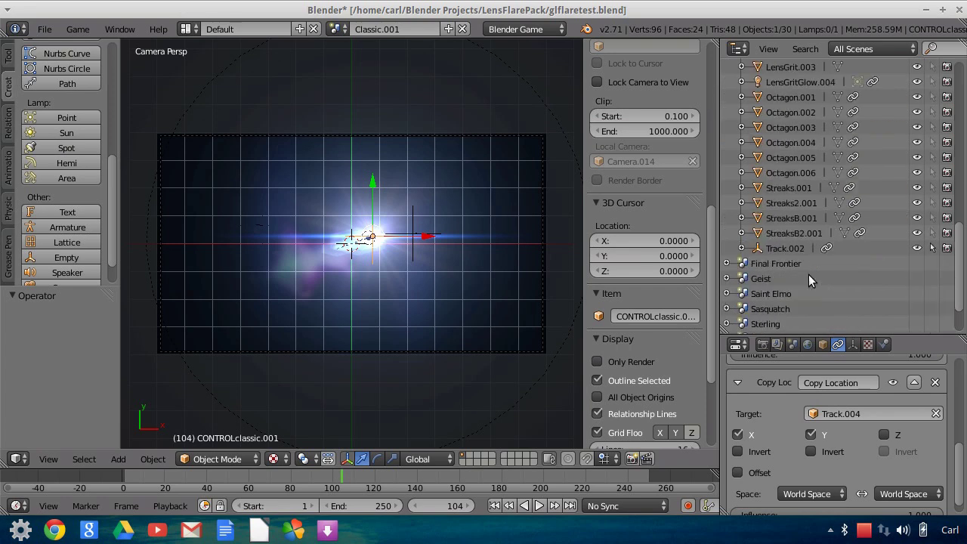
{"action": "scroll", "coordinate": [809, 273], "scroll_direction": "up", "scroll_amount": 1}
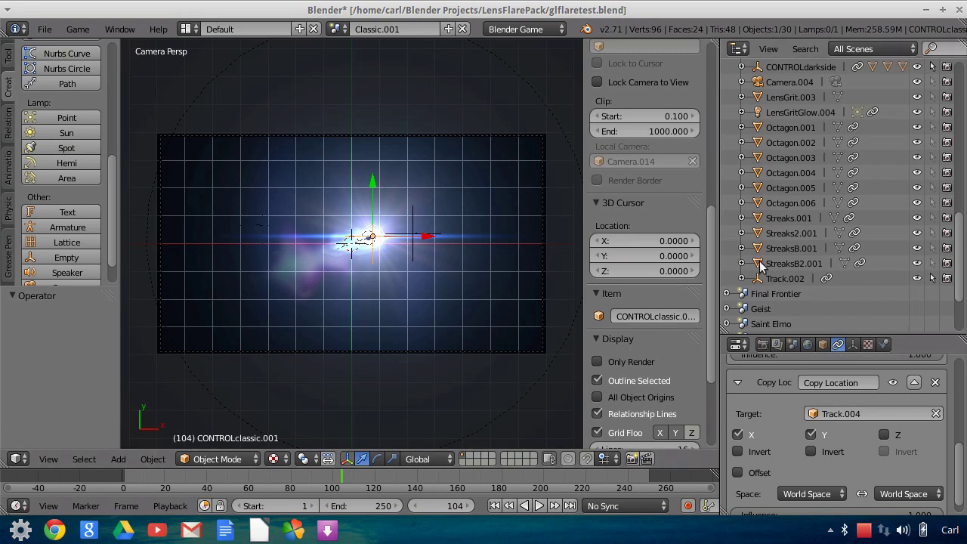
Return the Outliner to Current Scene and bring up the scene list again.
{"action": "left_click", "coordinate": [852, 49]}
{"action": "left_click", "coordinate": [837, 85]}
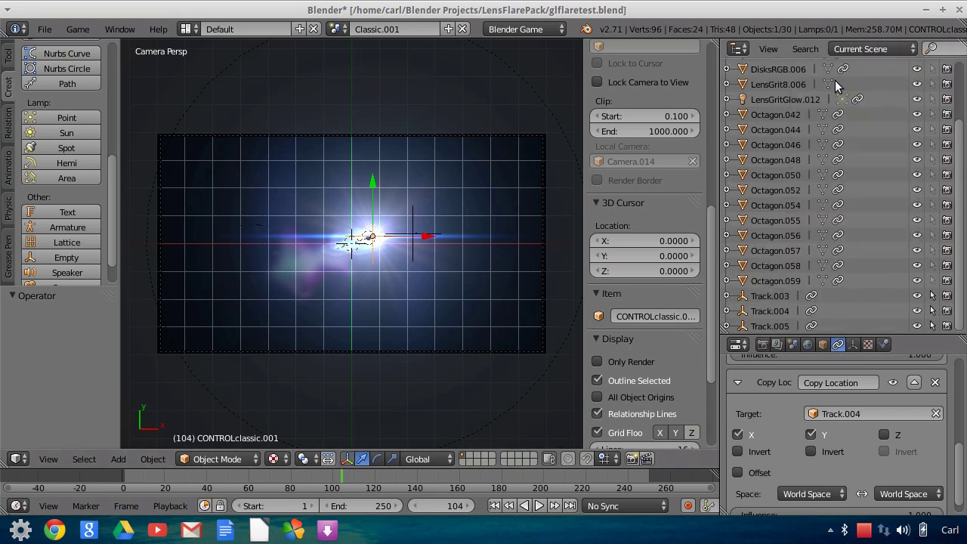
{"action": "left_click", "coordinate": [337, 29]}
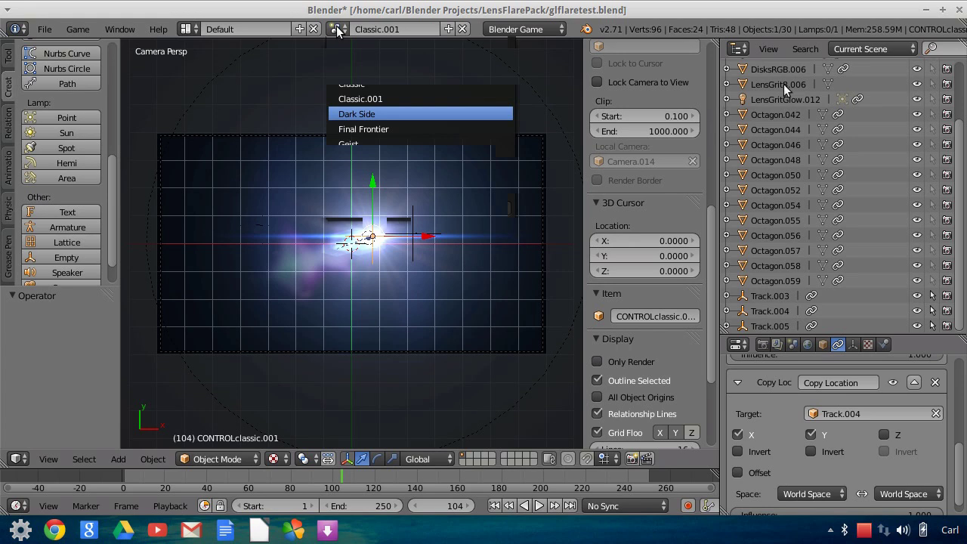
Switch to the Dark Side scene and preview its red flare up to frame 76.
{"action": "key", "text": "Return"}
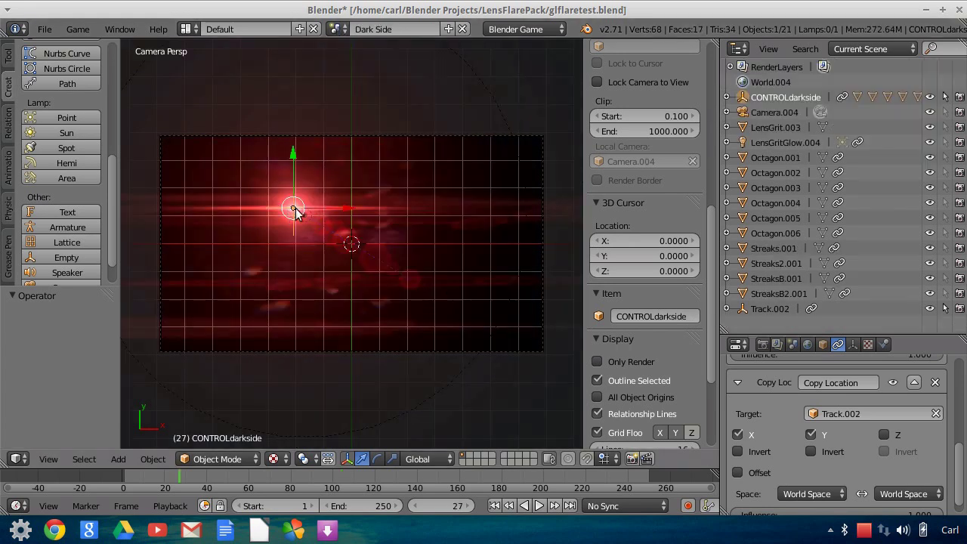
{"action": "left_click", "coordinate": [538, 505]}
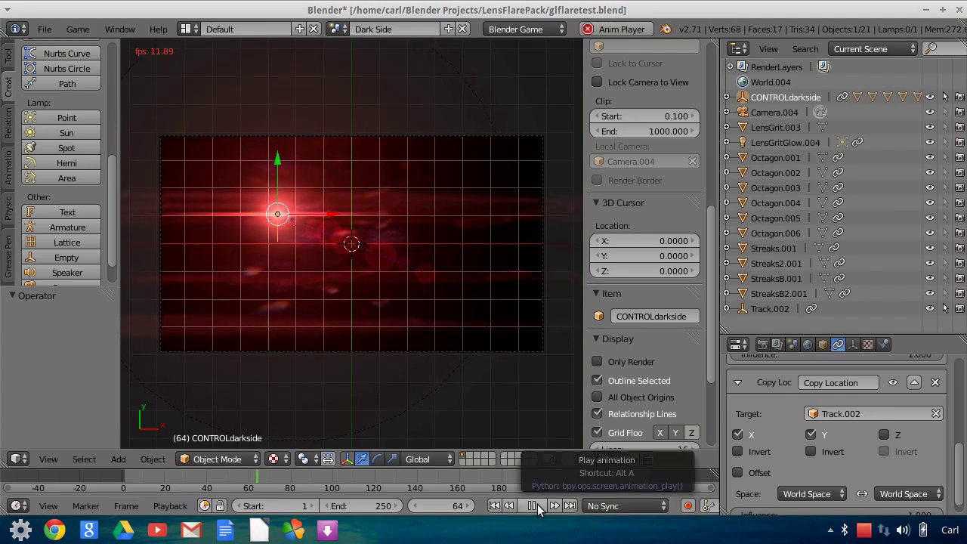
{"action": "left_click", "coordinate": [537, 505]}
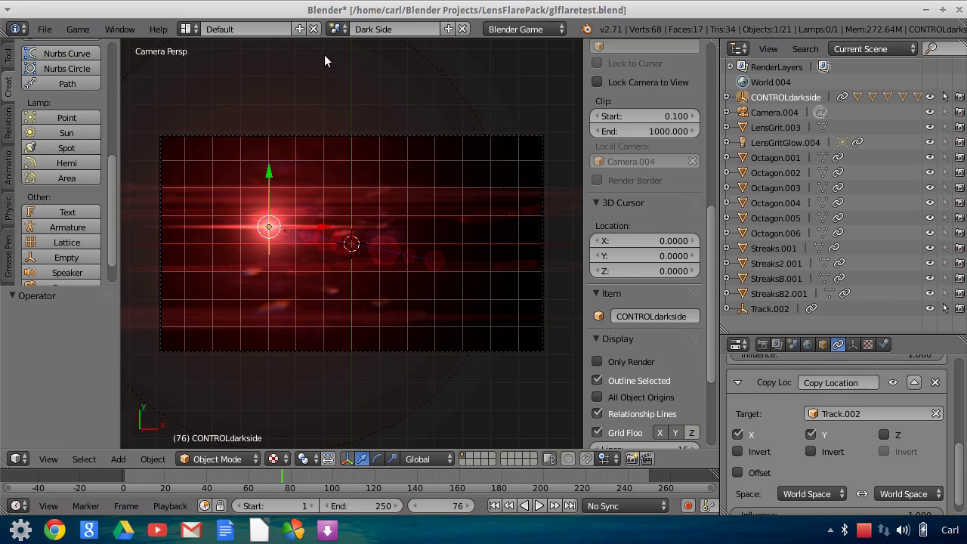
{"action": "left_click", "coordinate": [186, 34]}
Switch to the Video Editing layout and preview the composited sequence.
{"action": "left_click", "coordinate": [222, 174]}
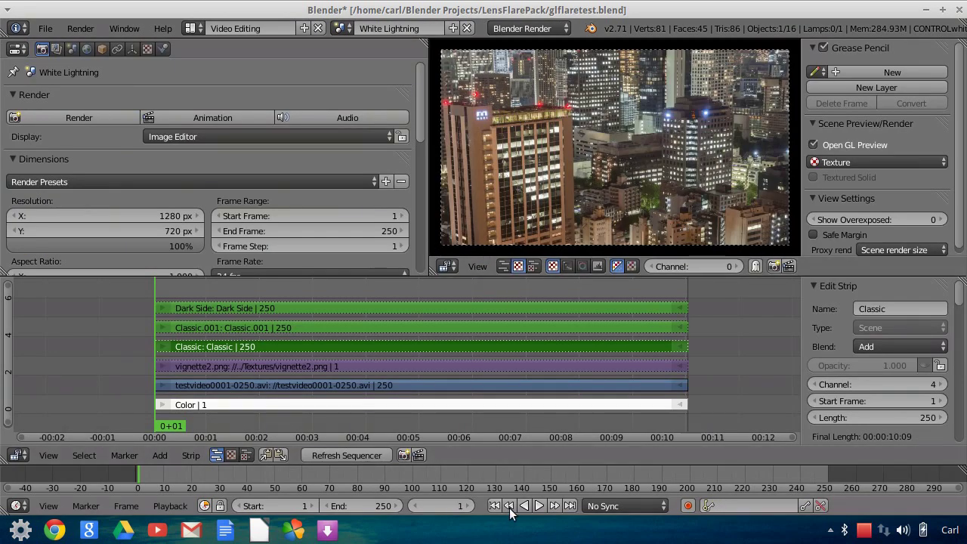
{"action": "left_click", "coordinate": [541, 506]}
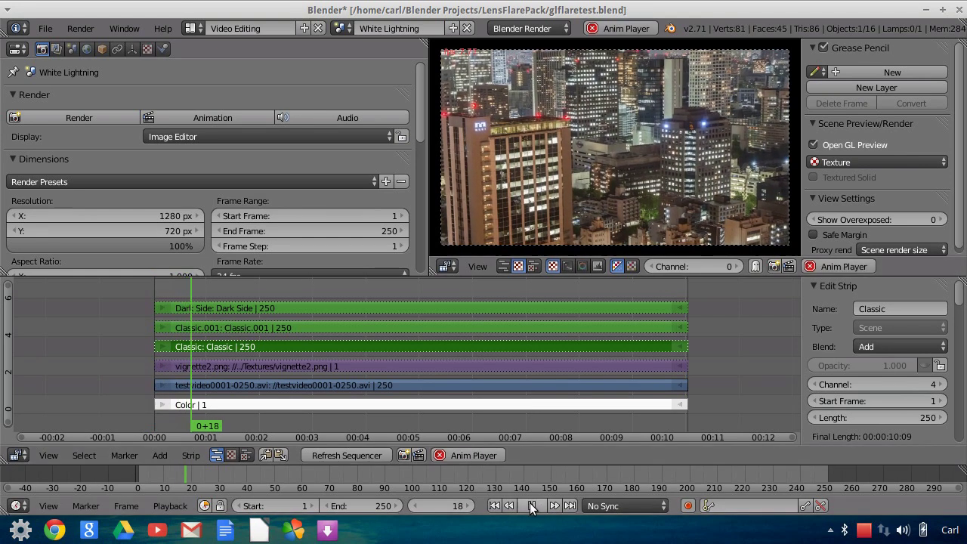
{"action": "left_click", "coordinate": [532, 502]}
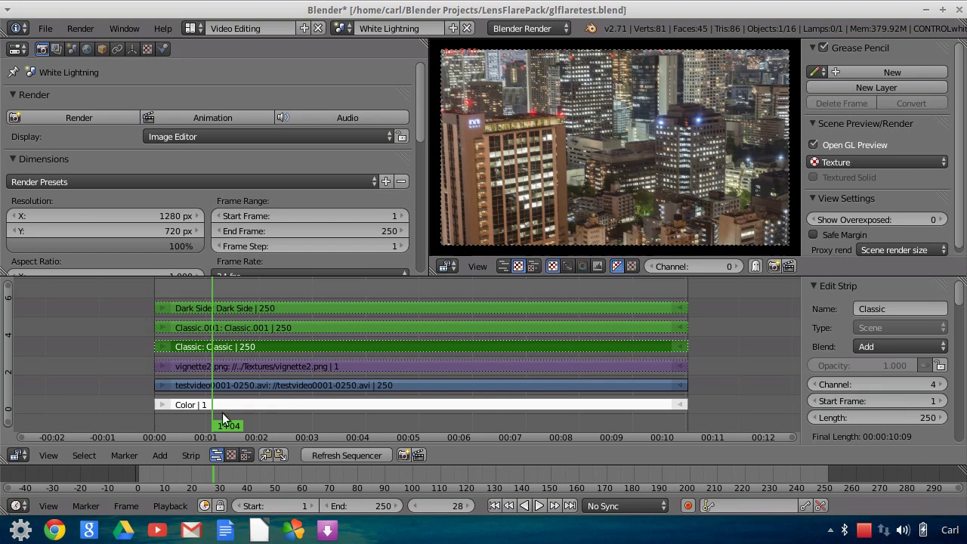
Change the Classic scene strip's Blend mode from Add to Cross.
{"action": "left_click", "coordinate": [159, 455]}
{"action": "left_click", "coordinate": [892, 348]}
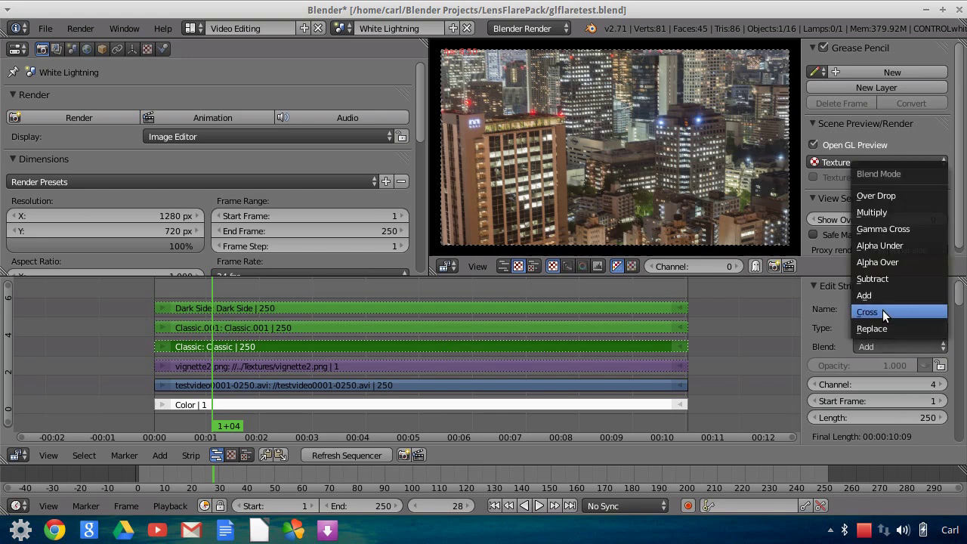
{"action": "left_click", "coordinate": [882, 309]}
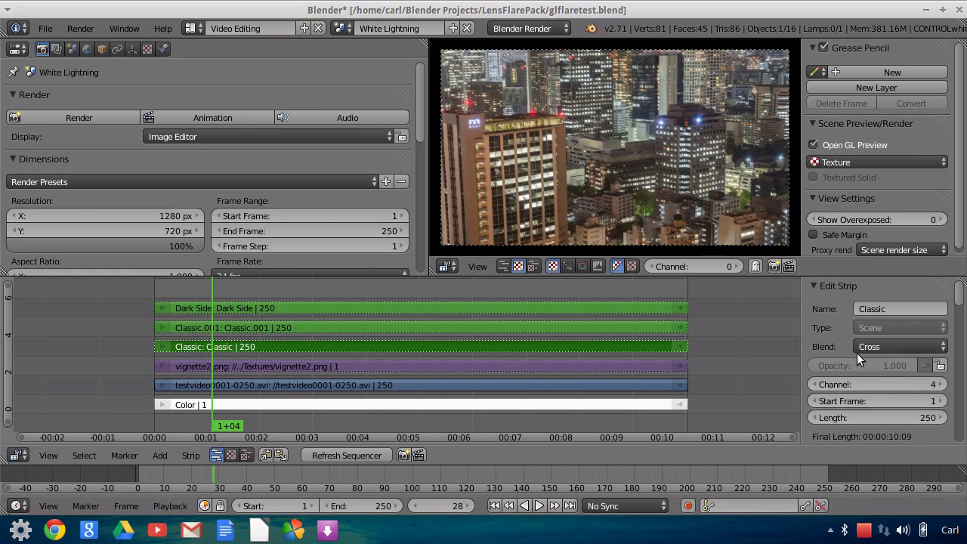
Toggle the Classic strip's Opacity, preview the result, and set its Blend back to Add.
{"action": "left_click", "coordinate": [925, 365]}
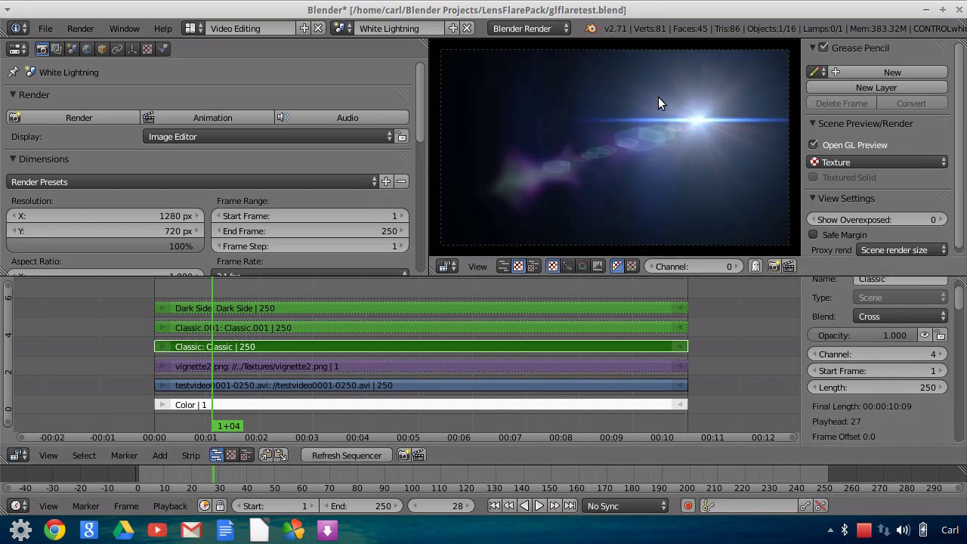
{"action": "left_click", "coordinate": [539, 505]}
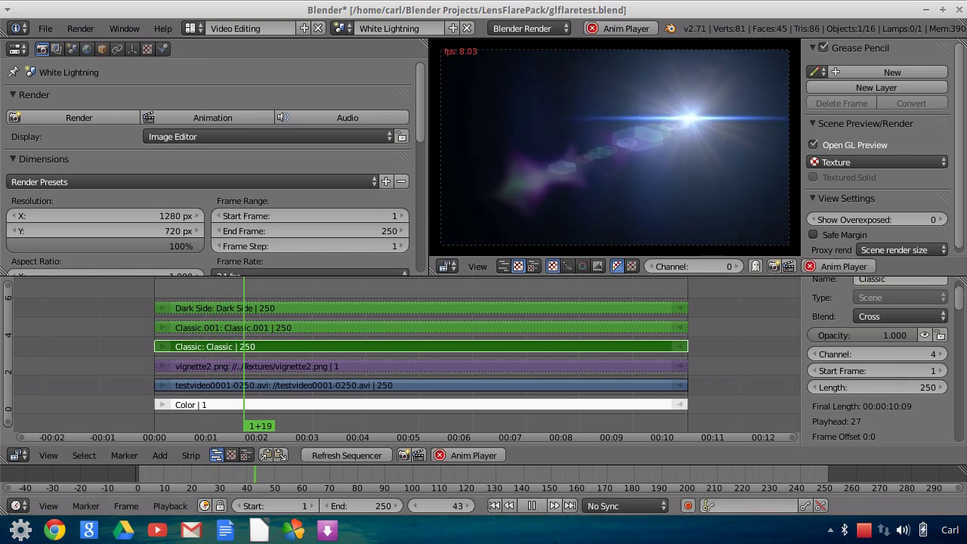
{"action": "left_click", "coordinate": [536, 505]}
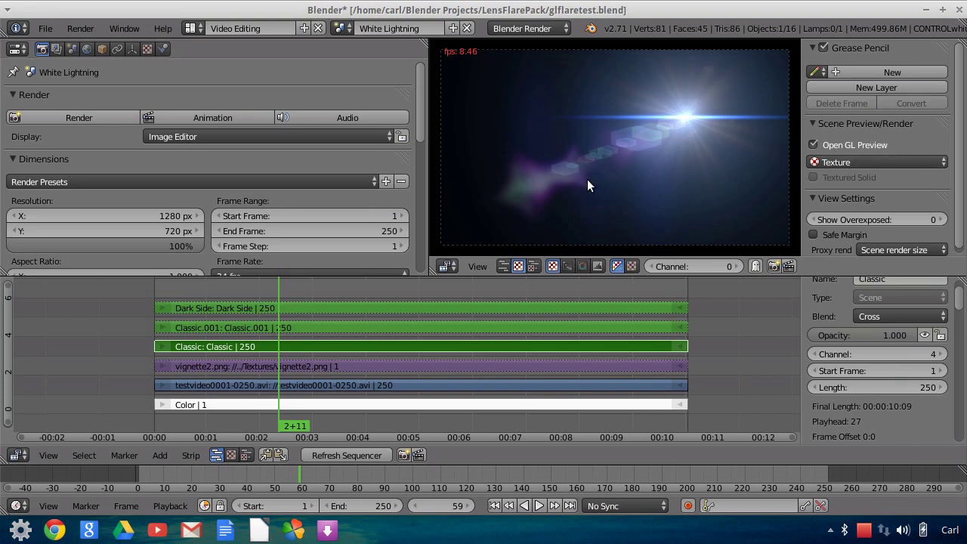
{"action": "left_click", "coordinate": [897, 317]}
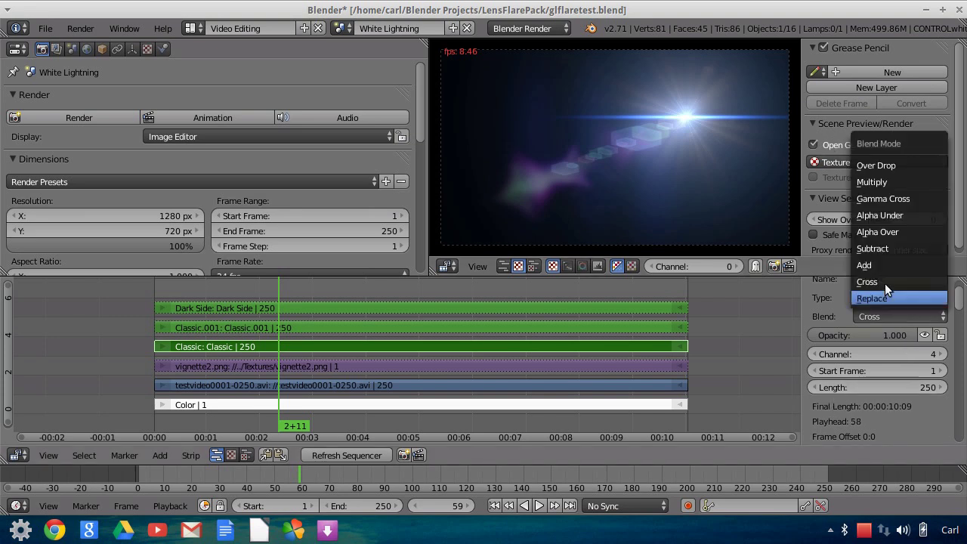
{"action": "left_click", "coordinate": [878, 265]}
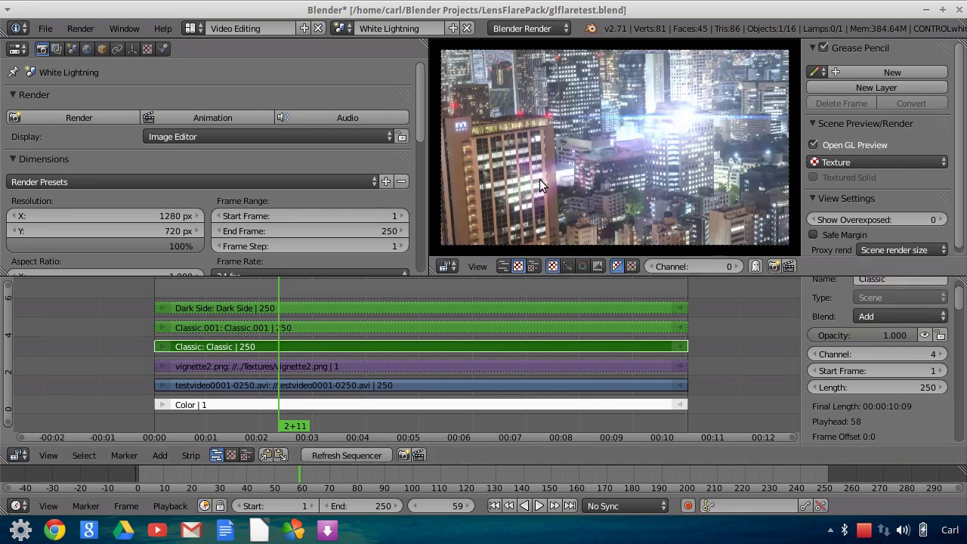
Select the testvideo0001-0250.avi strip and enable its Curve modifier to darken the footage.
{"action": "right_click", "coordinate": [497, 384]}
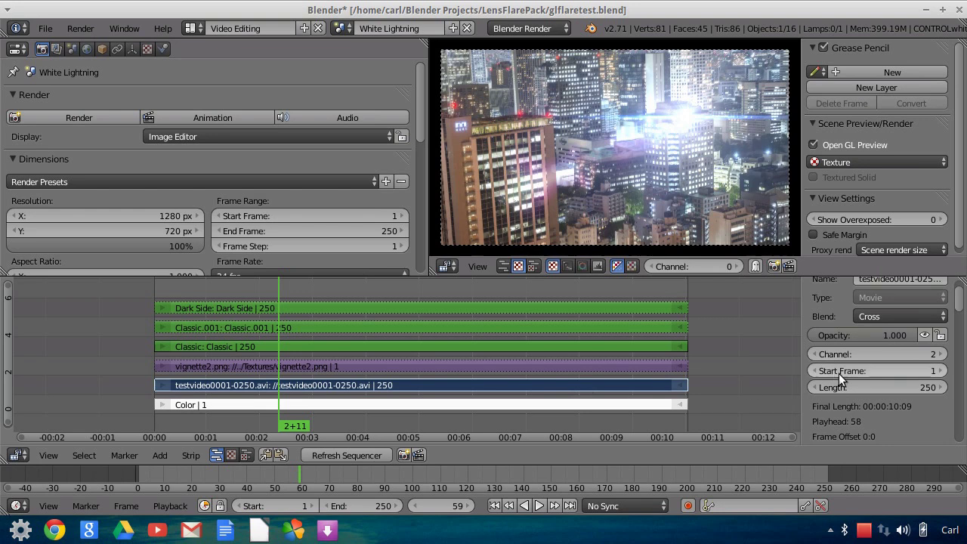
{"action": "scroll", "coordinate": [863, 396], "scroll_direction": "down", "scroll_amount": 10}
{"action": "scroll", "coordinate": [864, 398], "scroll_direction": "down", "scroll_amount": 5}
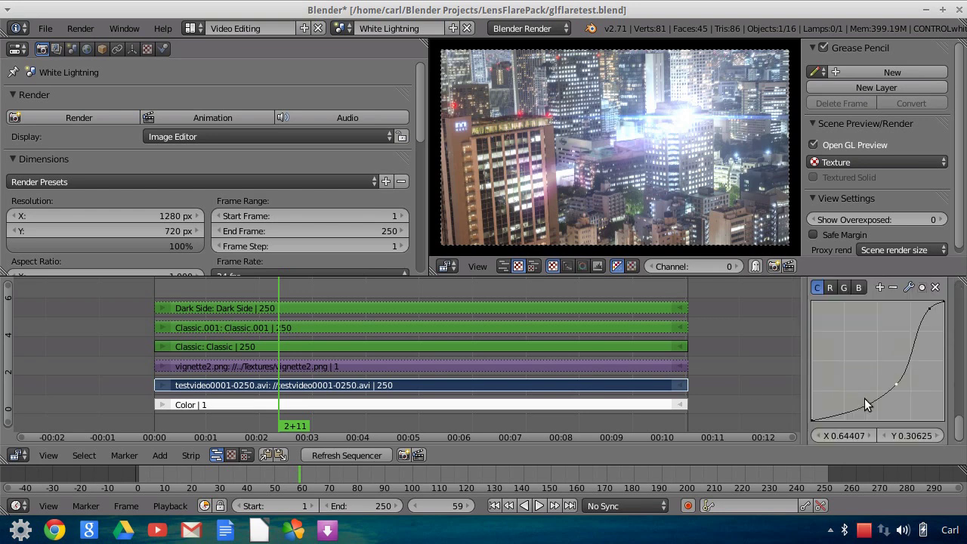
{"action": "scroll", "coordinate": [877, 372], "scroll_direction": "up", "scroll_amount": 7}
{"action": "scroll", "coordinate": [876, 371], "scroll_direction": "down", "scroll_amount": 4}
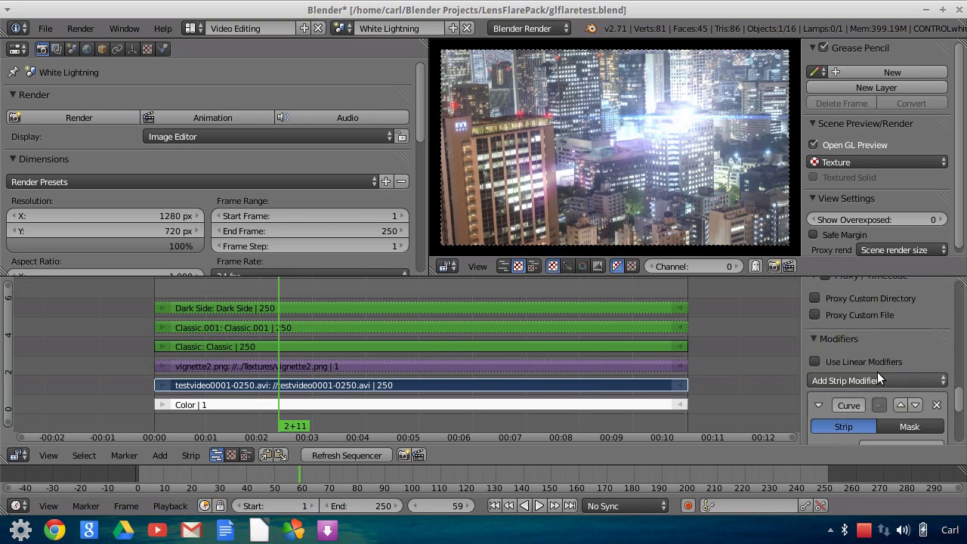
{"action": "scroll", "coordinate": [882, 411], "scroll_direction": "down", "scroll_amount": 3}
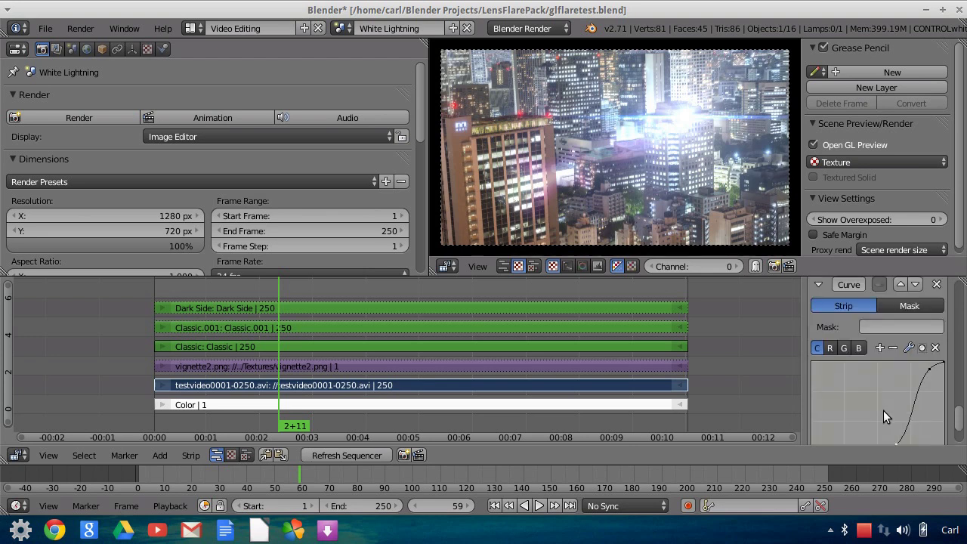
{"action": "left_click", "coordinate": [879, 284]}
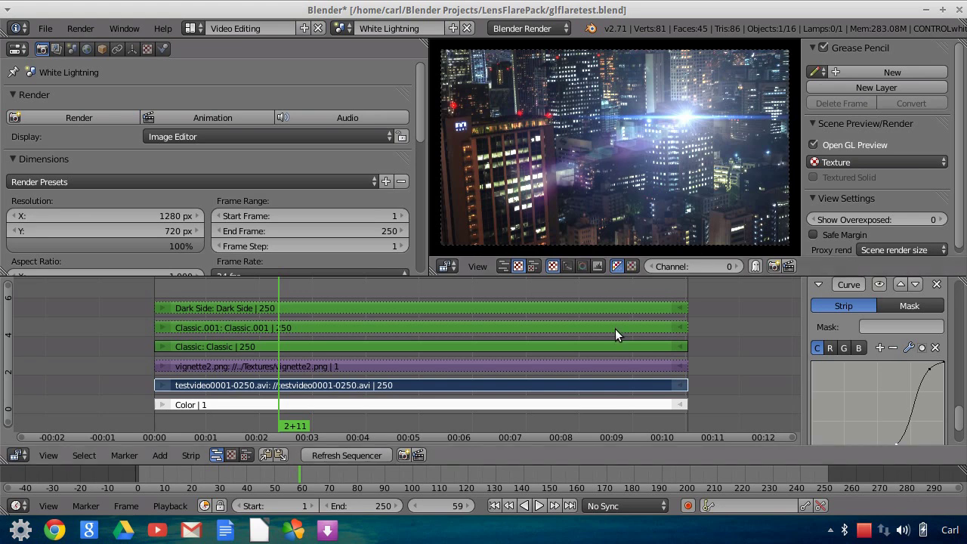
{"action": "right_click", "coordinate": [519, 368]}
{"action": "scroll", "coordinate": [911, 353], "scroll_direction": "up", "scroll_amount": 15}
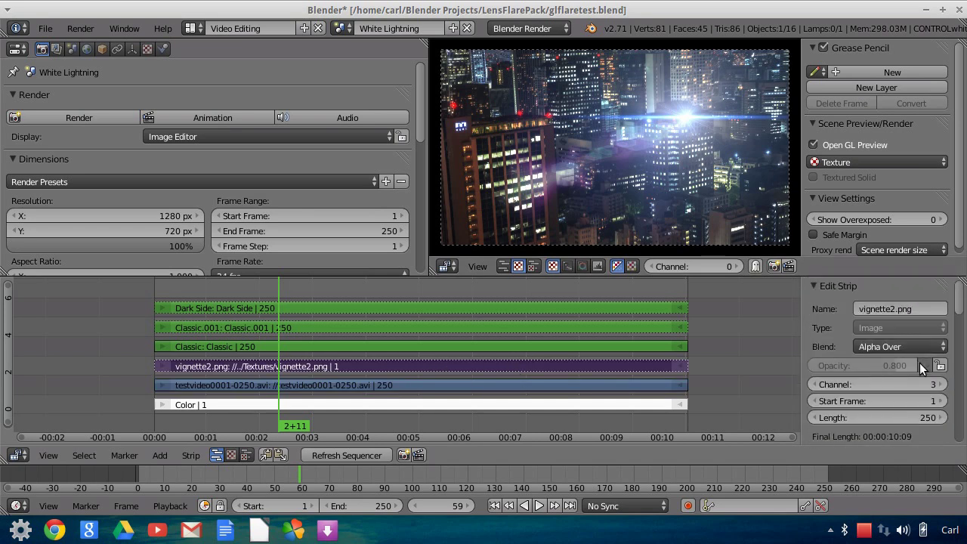
{"action": "key", "text": "alt+h"}
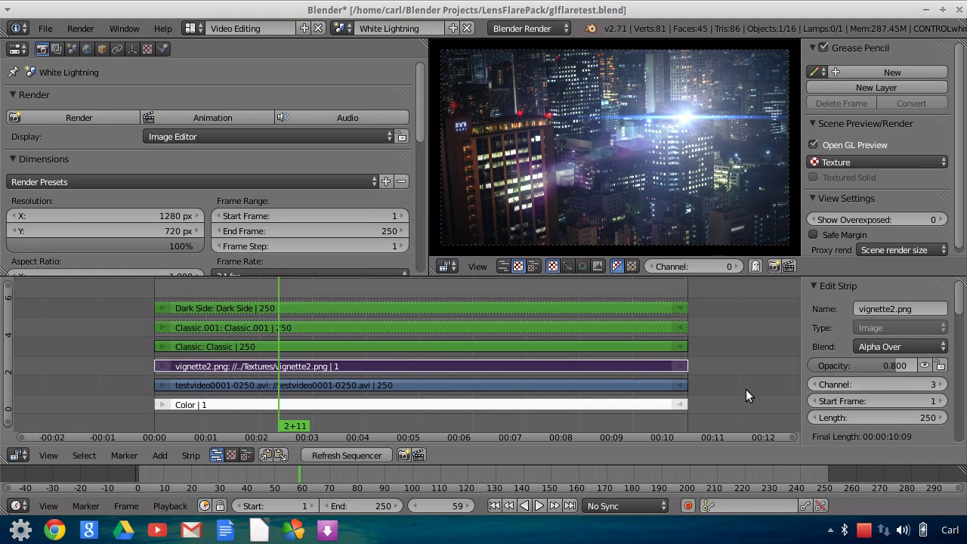
{"action": "right_click", "coordinate": [659, 383]}
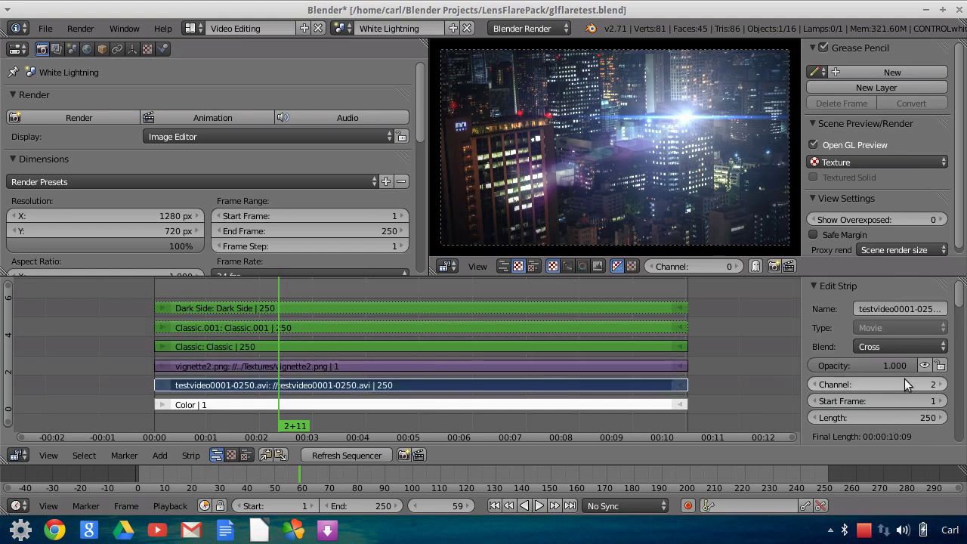
{"action": "key", "text": "h"}
{"action": "right_click", "coordinate": [571, 346]}
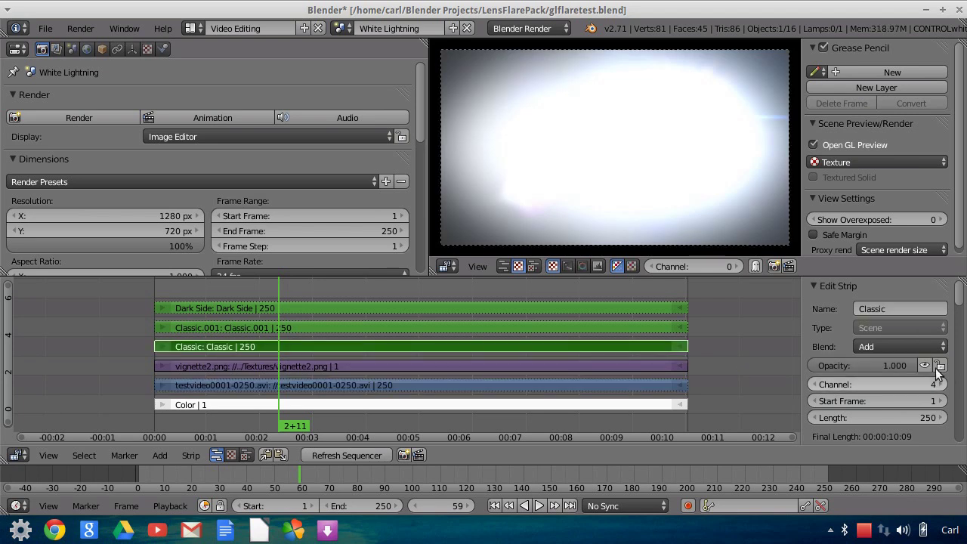
{"action": "left_click", "coordinate": [923, 364]}
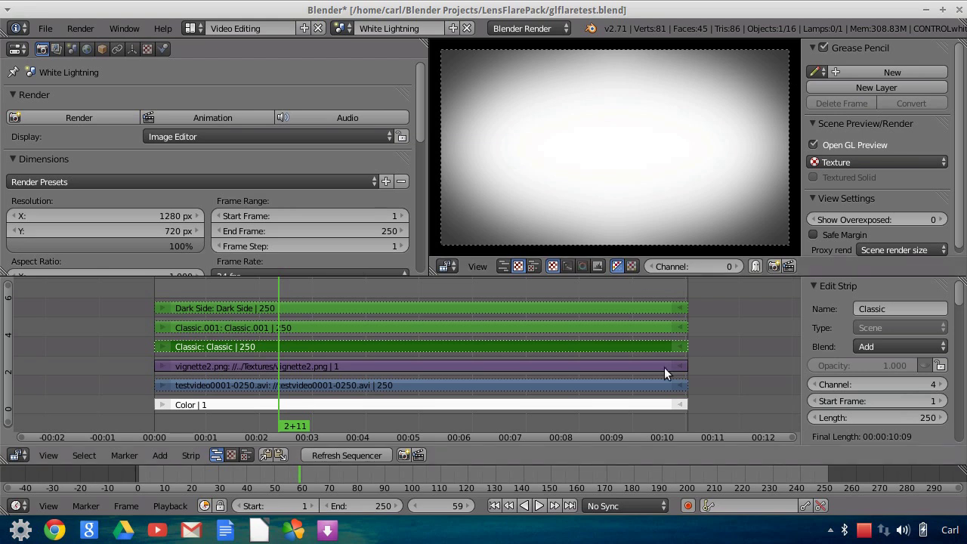
{"action": "right_click", "coordinate": [493, 385]}
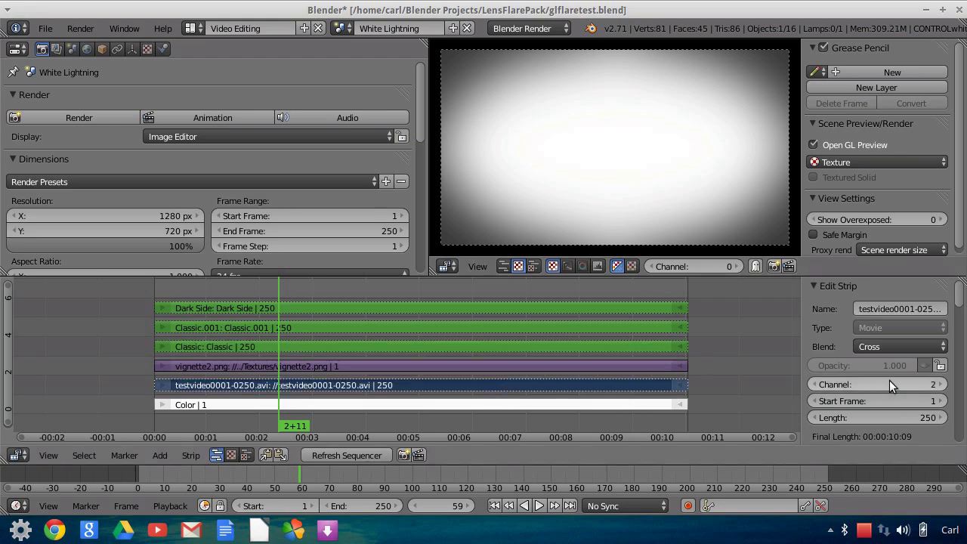
{"action": "right_click", "coordinate": [592, 345]}
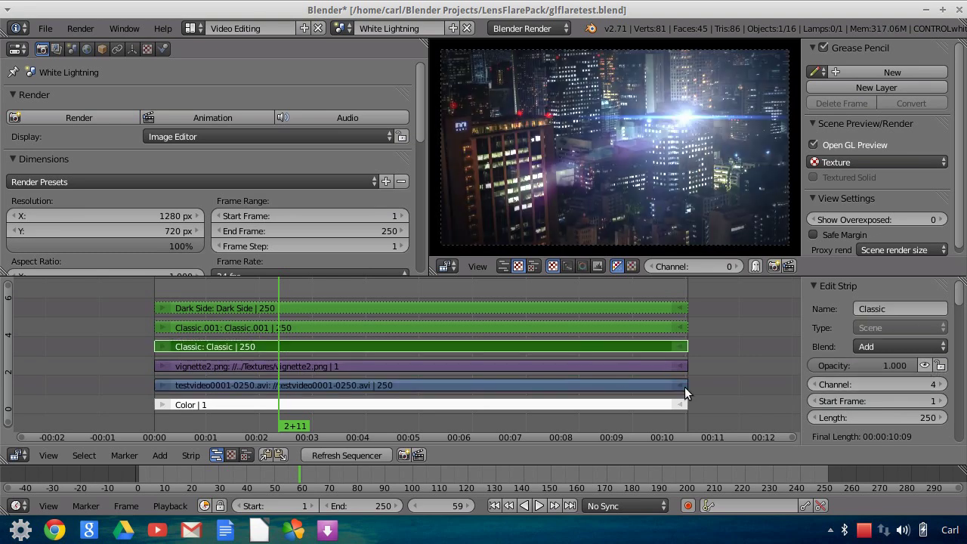
Unmute the Classic.001 flare strip and set its Blend mode to Add.
{"action": "right_click", "coordinate": [559, 327]}
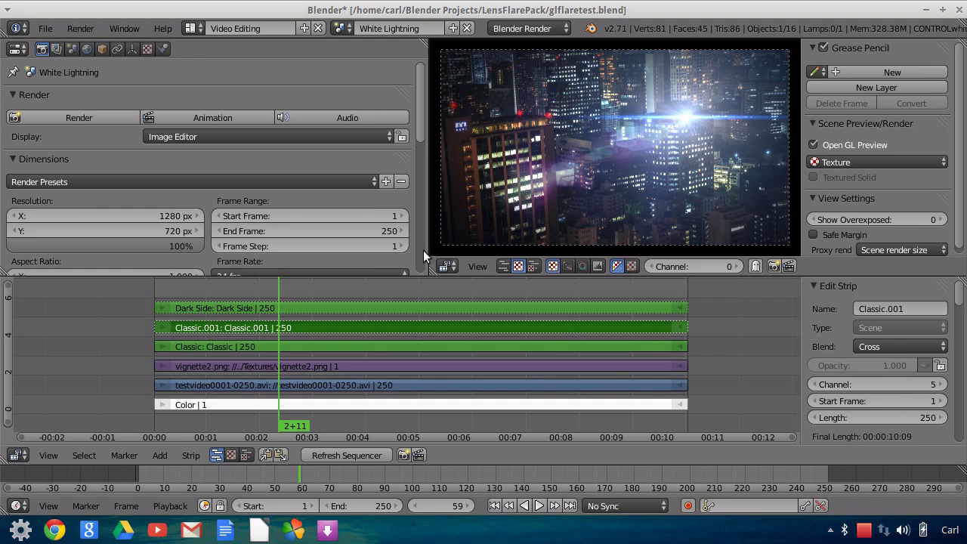
{"action": "key", "text": "alt+h"}
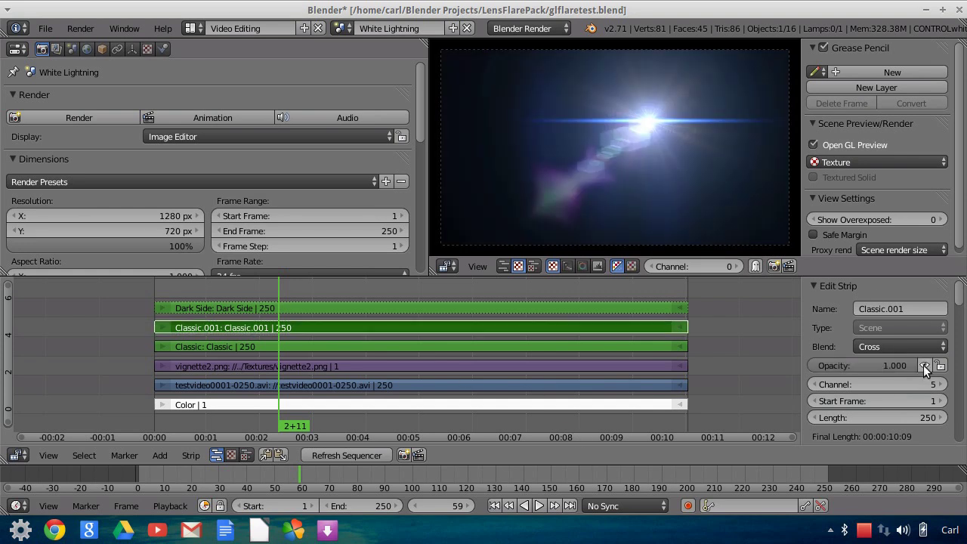
{"action": "left_click", "coordinate": [909, 345]}
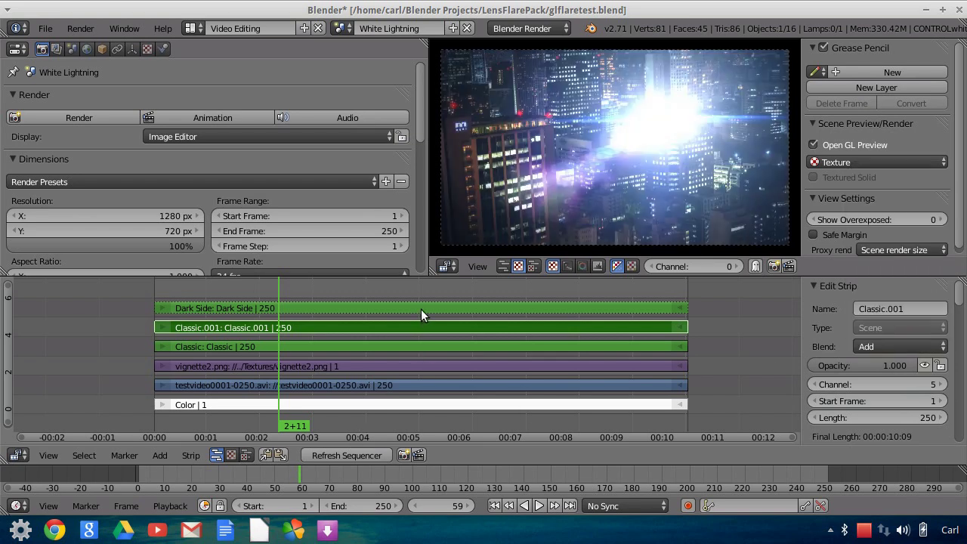
Unmute the Dark Side flare strip and set its Blend mode to Add.
{"action": "left_click", "coordinate": [421, 310]}
{"action": "left_click", "coordinate": [923, 365]}
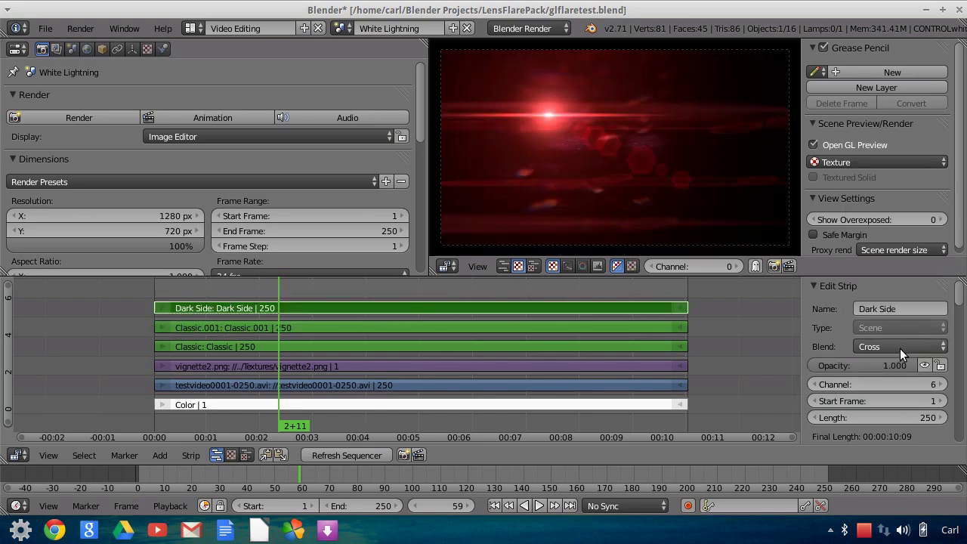
{"action": "left_click", "coordinate": [900, 348]}
{"action": "left_click", "coordinate": [920, 295]}
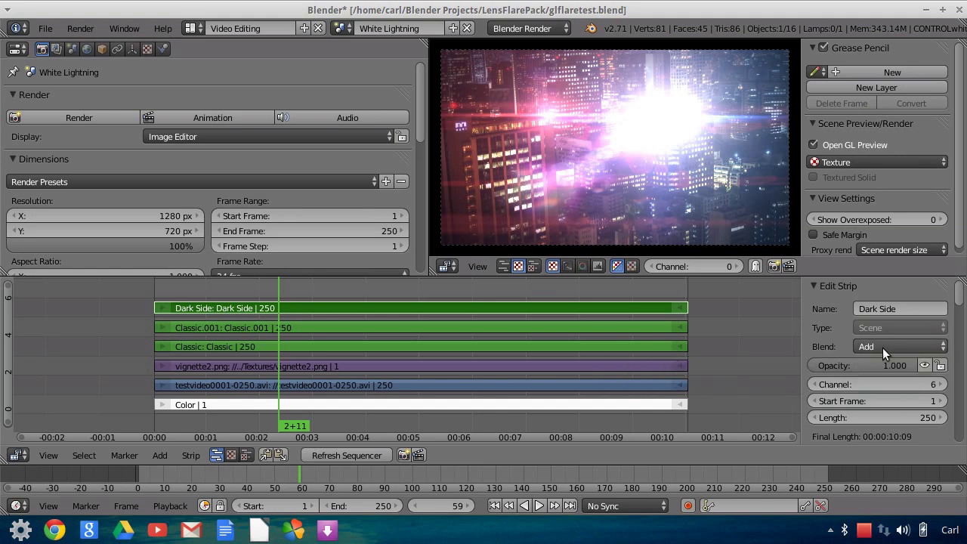
{"action": "left_click", "coordinate": [882, 347]}
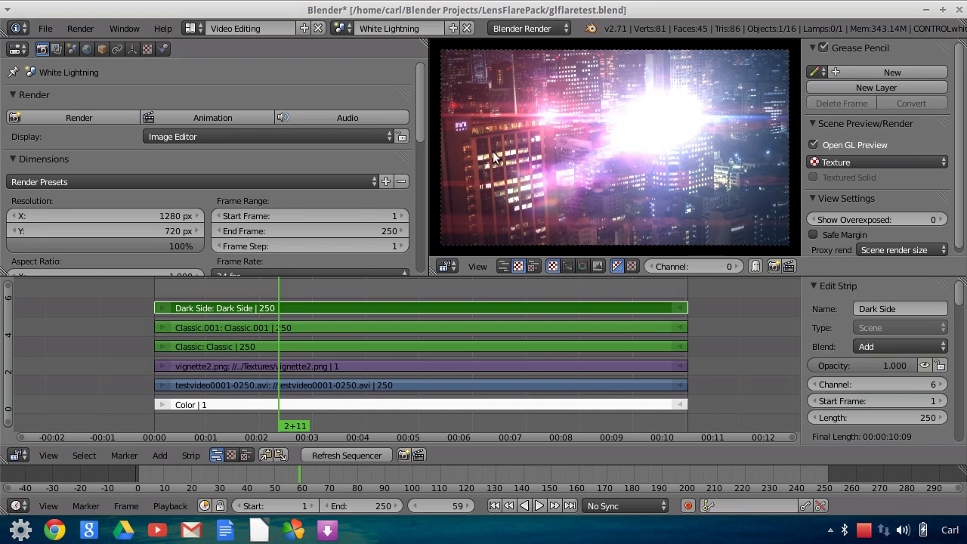
{"action": "right_click", "coordinate": [649, 346]}
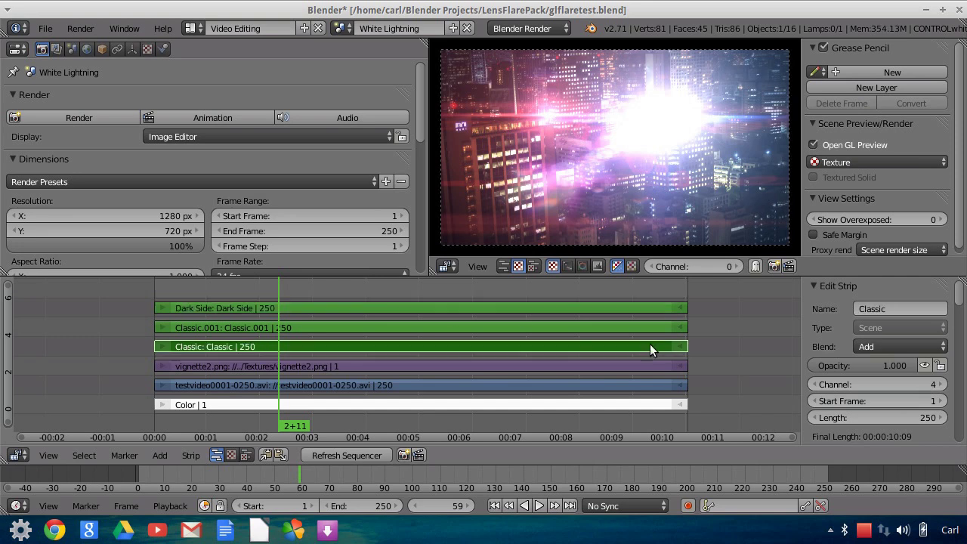
{"action": "scroll", "coordinate": [868, 370], "scroll_direction": "down", "scroll_amount": 15}
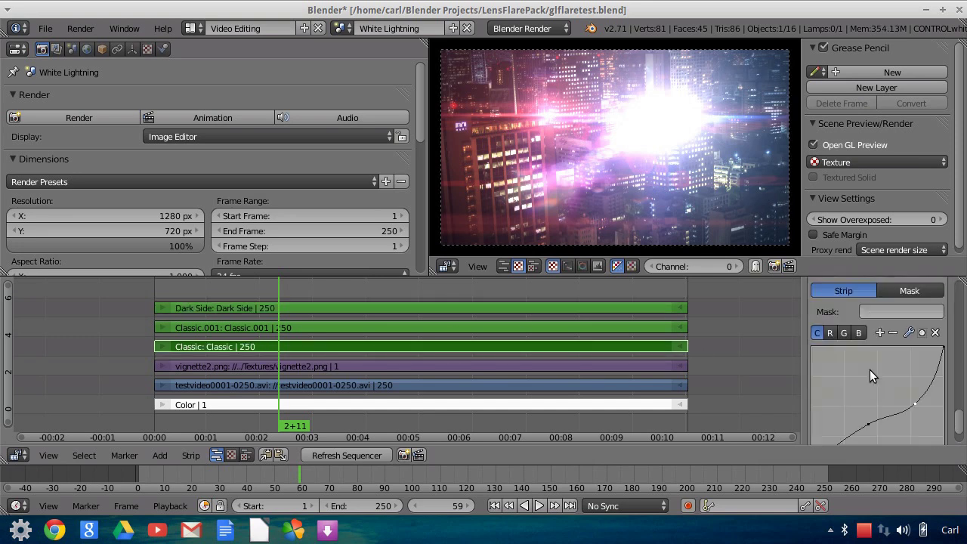
{"action": "scroll", "coordinate": [869, 375], "scroll_direction": "down", "scroll_amount": 1}
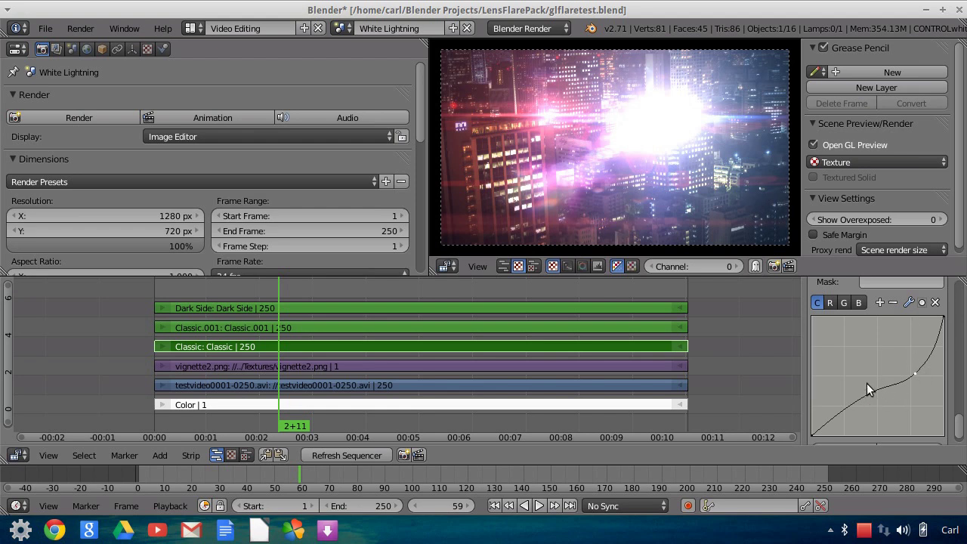
{"action": "scroll", "coordinate": [866, 351], "scroll_direction": "up", "scroll_amount": 3}
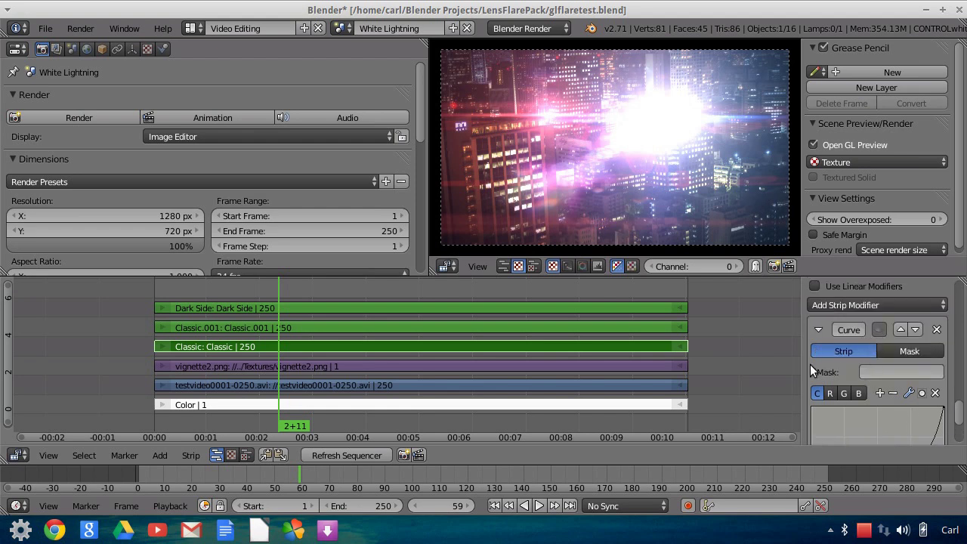
{"action": "right_click", "coordinate": [535, 328]}
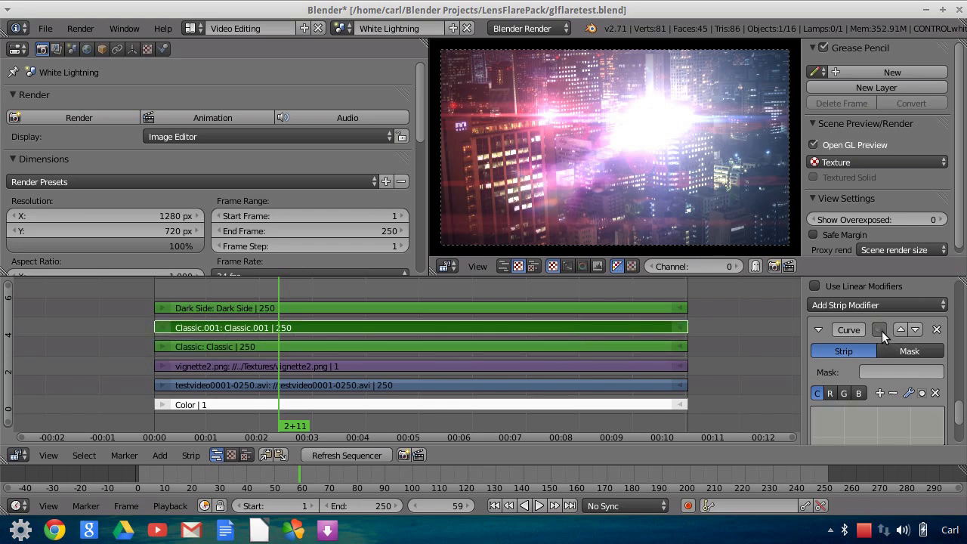
{"action": "scroll", "coordinate": [894, 372], "scroll_direction": "down", "scroll_amount": 2}
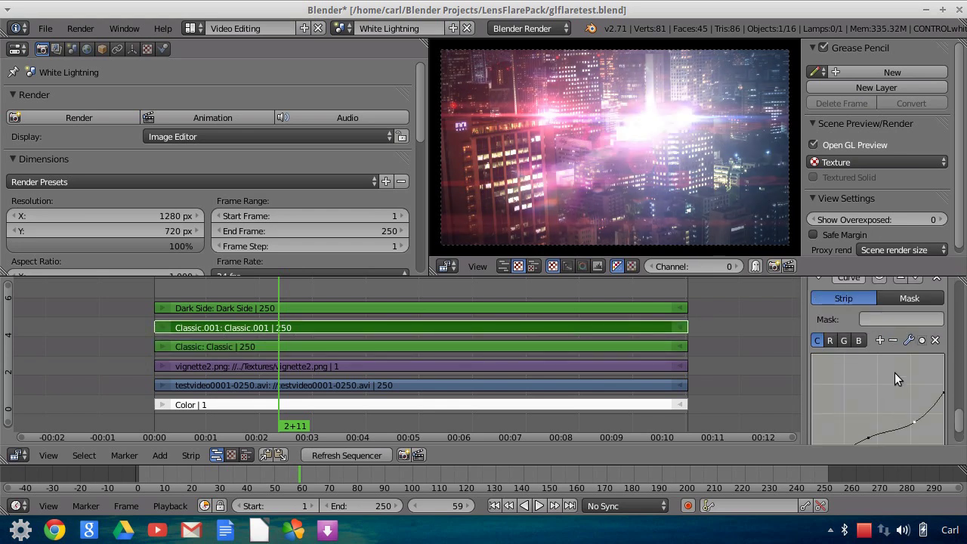
{"action": "right_click", "coordinate": [555, 307]}
{"action": "scroll", "coordinate": [857, 353], "scroll_direction": "up", "scroll_amount": 2}
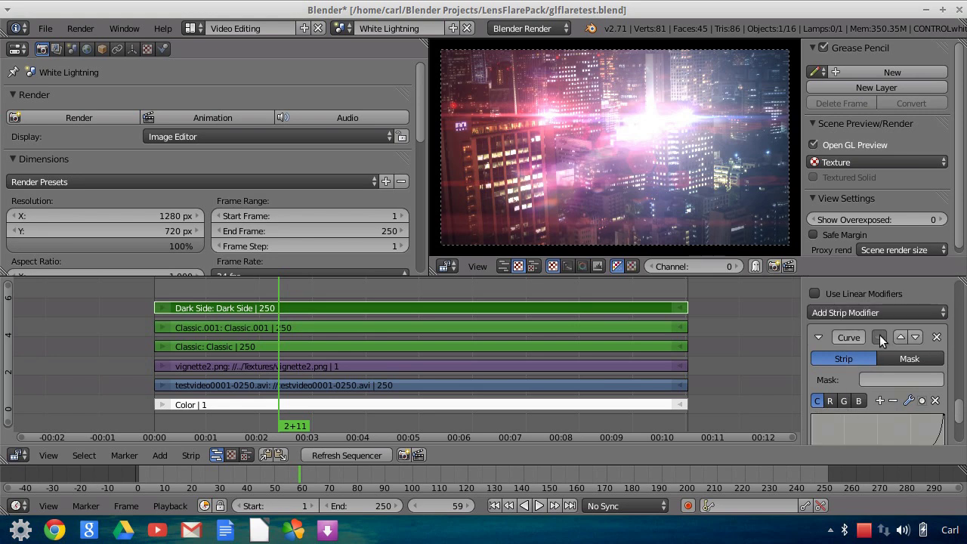
{"action": "scroll", "coordinate": [892, 371], "scroll_direction": "down", "scroll_amount": 3}
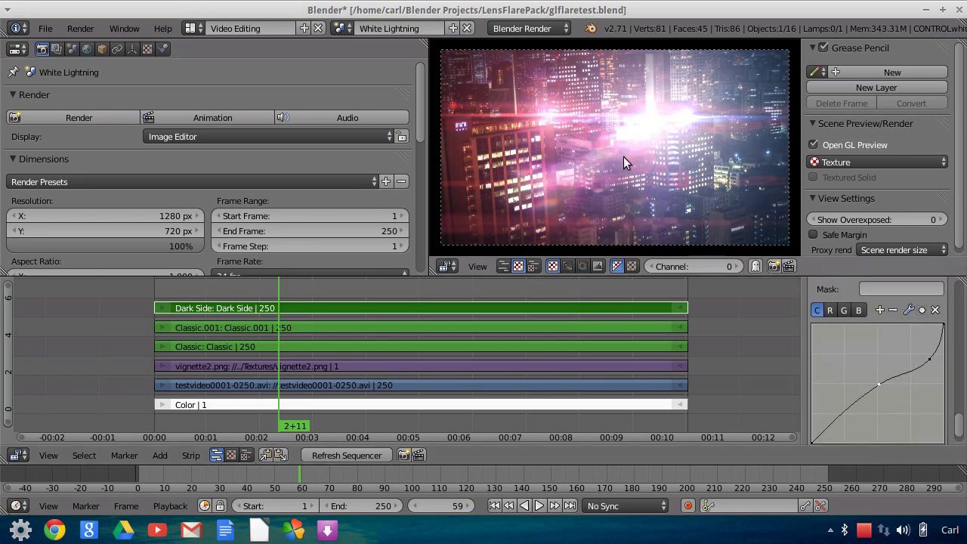
{"action": "scroll", "coordinate": [855, 316], "scroll_direction": "up", "scroll_amount": 5}
{"action": "right_click", "coordinate": [593, 341]}
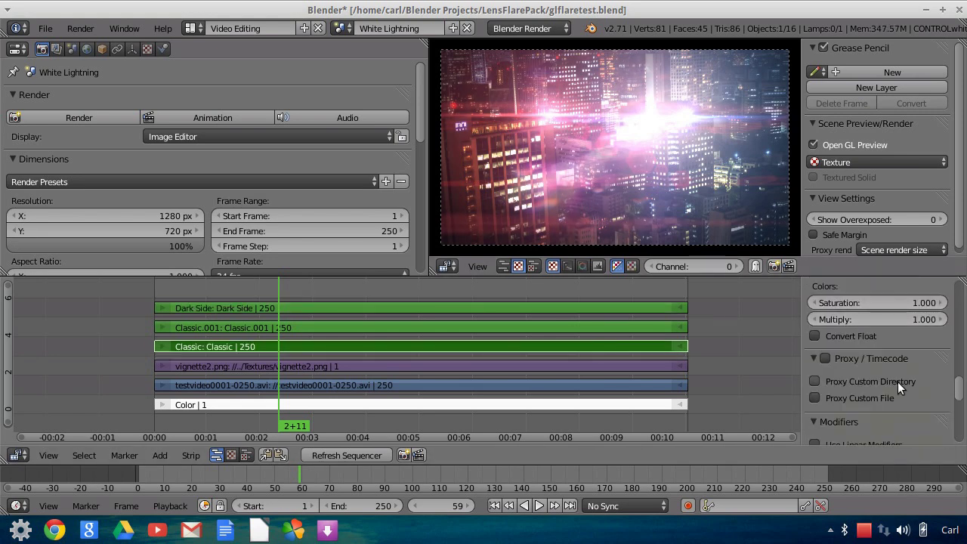
{"action": "scroll", "coordinate": [910, 380], "scroll_direction": "up", "scroll_amount": 3}
{"action": "scroll", "coordinate": [925, 374], "scroll_direction": "up", "scroll_amount": 8}
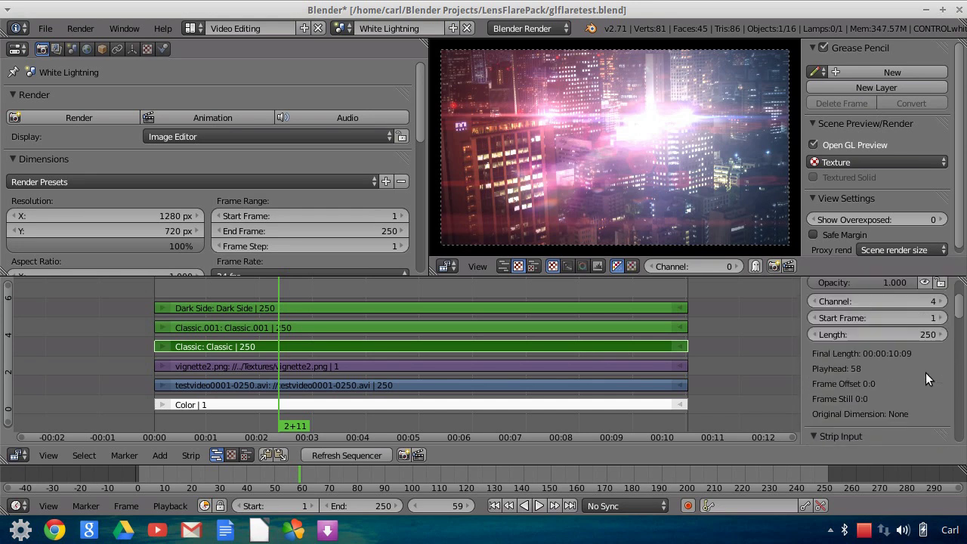
Edit the Classic strip's opacity, then set Classic.001 opacity to 0.5 and Dark Side to 0.8.
{"action": "left_click", "coordinate": [882, 342]}
{"action": "type", "text": "0"}
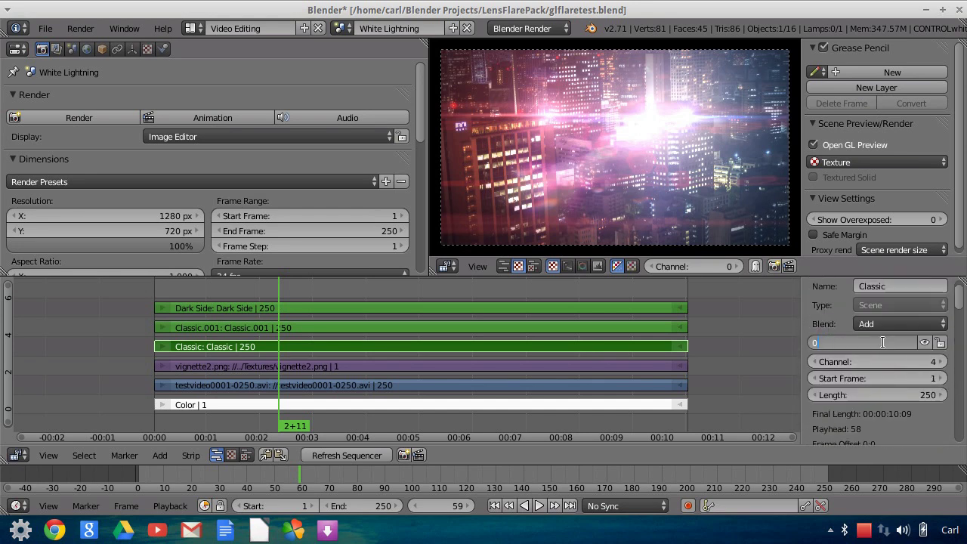
{"action": "type", "text": "."}
{"action": "key", "text": "Return"}
{"action": "right_click", "coordinate": [574, 327]}
{"action": "left_click", "coordinate": [878, 343]}
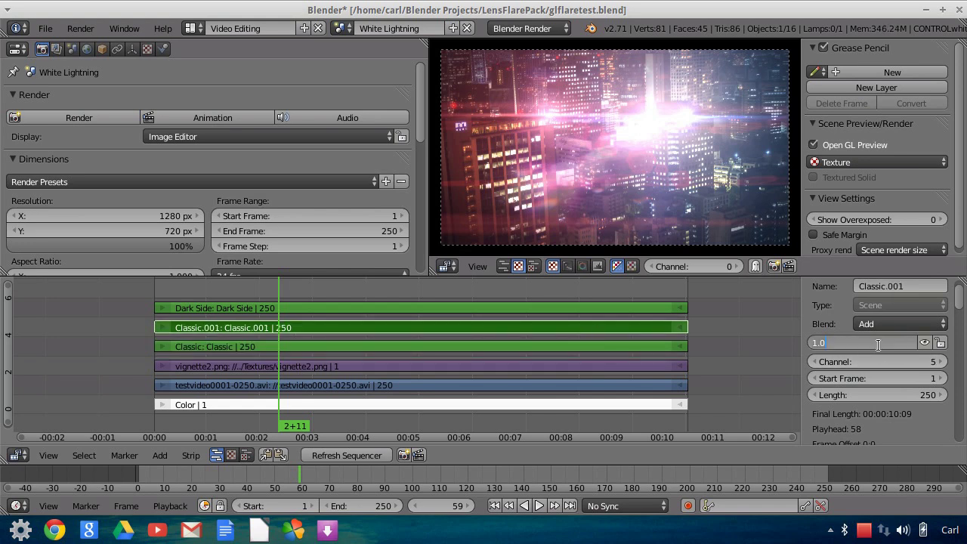
{"action": "type", "text": "0.5"}
{"action": "key", "text": "Return"}
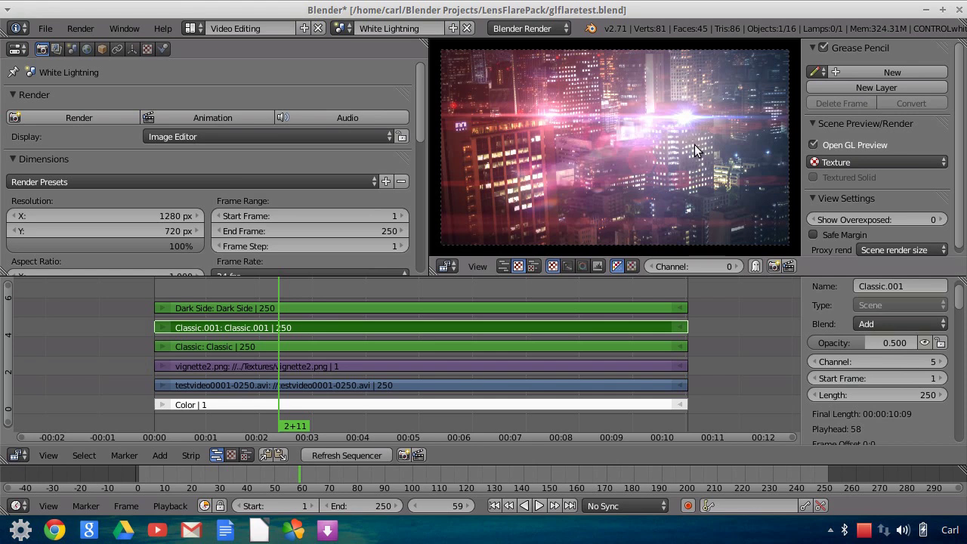
{"action": "right_click", "coordinate": [436, 308]}
{"action": "left_click", "coordinate": [878, 344]}
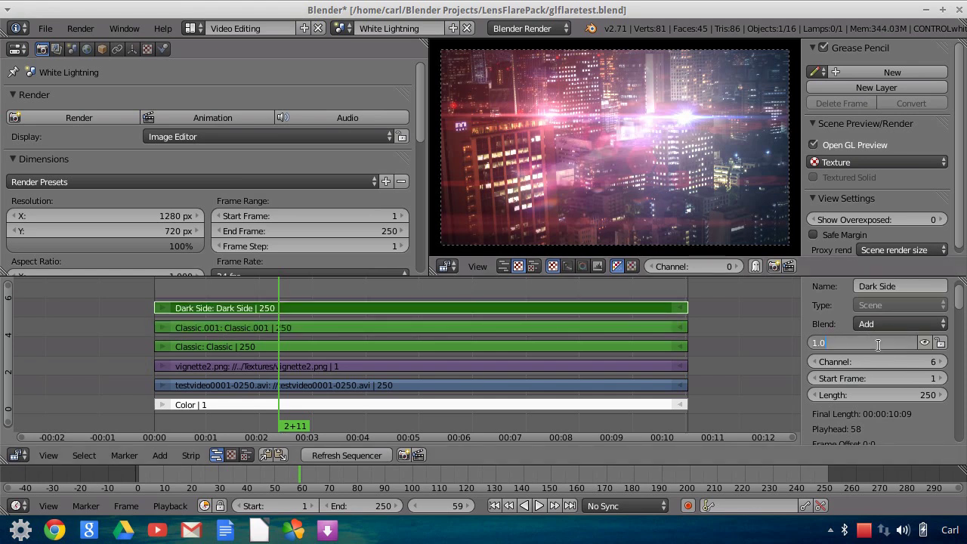
{"action": "type", "text": "0.8"}
{"action": "key", "text": "Return"}
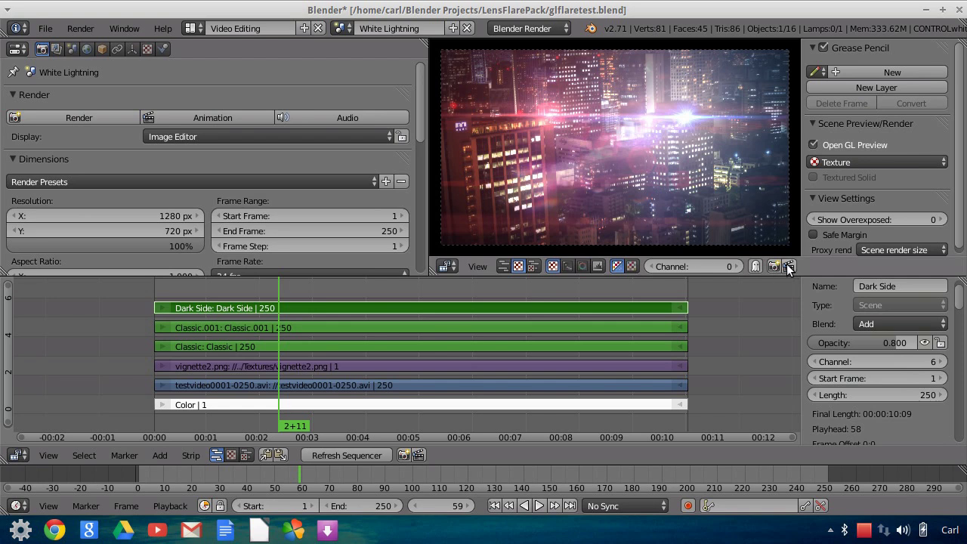
Render the flare composite animation, then stop it with Esc after frame 7.
{"action": "scroll", "coordinate": [309, 177], "scroll_direction": "down", "scroll_amount": 8}
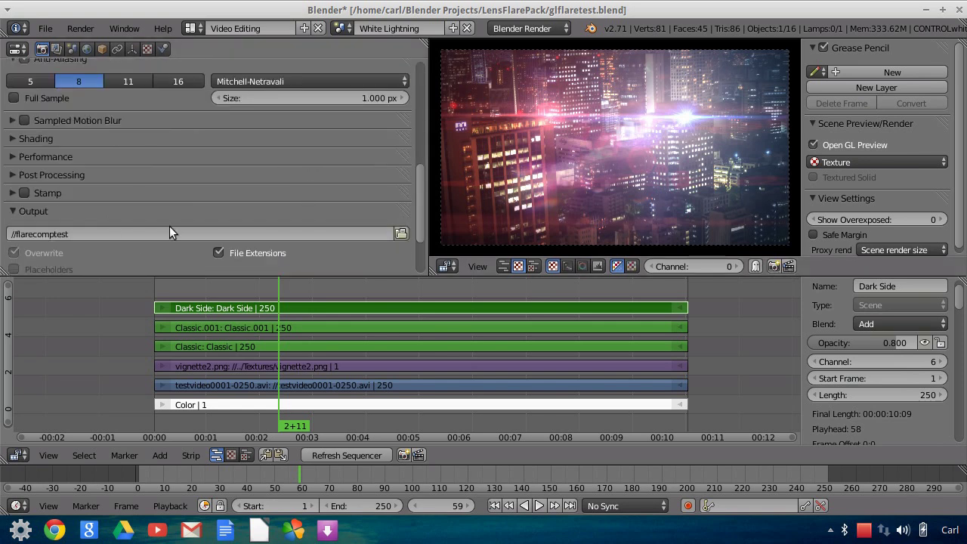
{"action": "scroll", "coordinate": [184, 218], "scroll_direction": "up", "scroll_amount": 8}
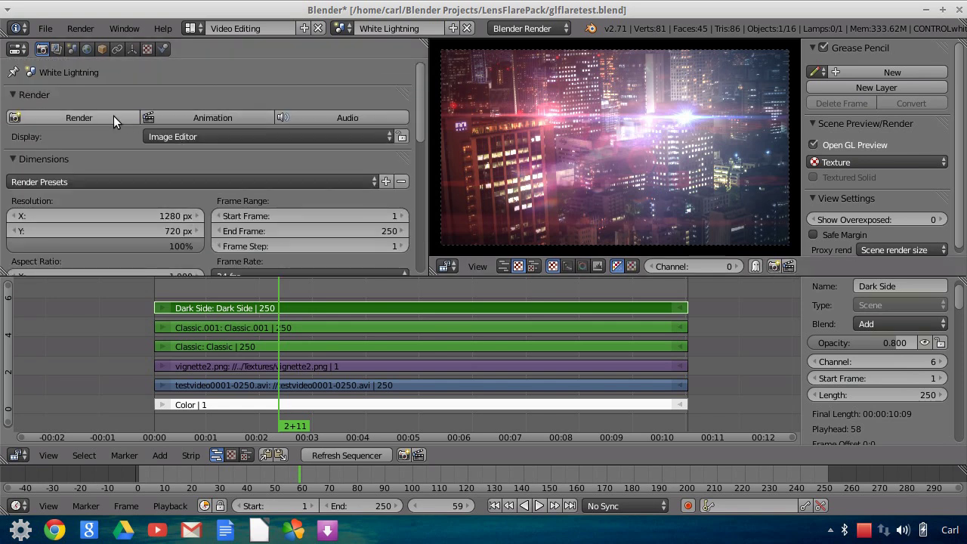
{"action": "left_click", "coordinate": [788, 265]}
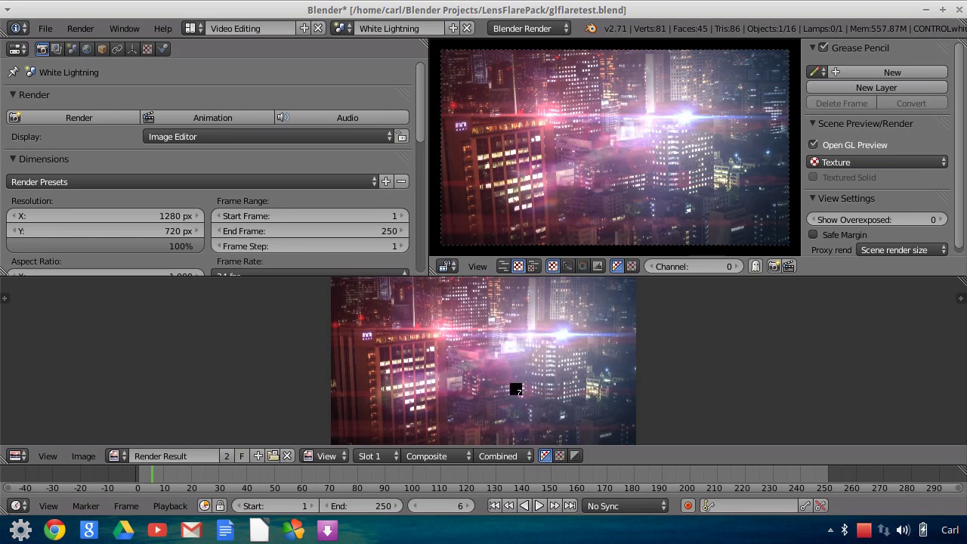
{"action": "key", "text": "Escape"}
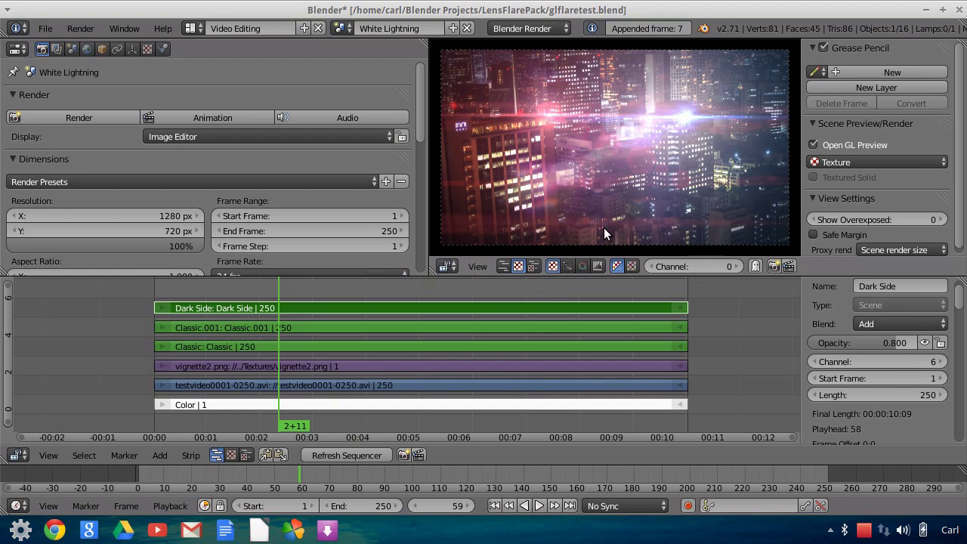